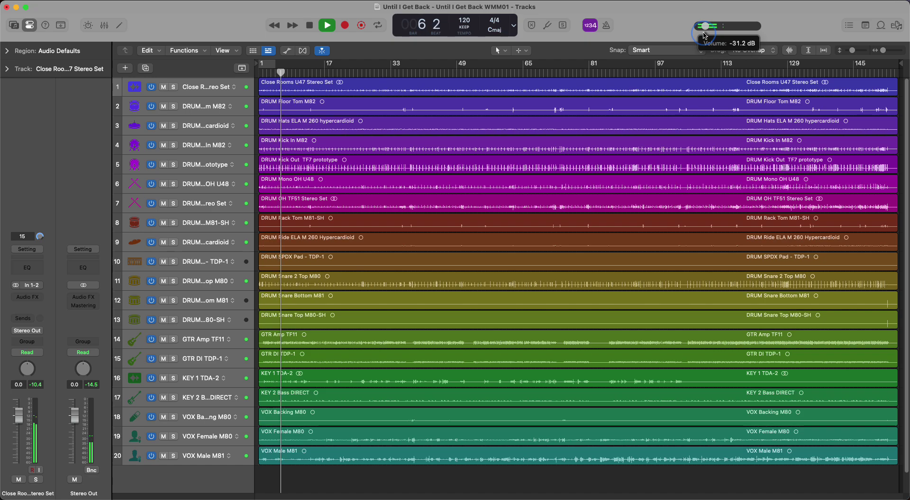
Set the master volume to about -31.2 dB and stop playback with the Close Rooms U47 Stereo Set track selected
drag(704, 35, 703, 35)
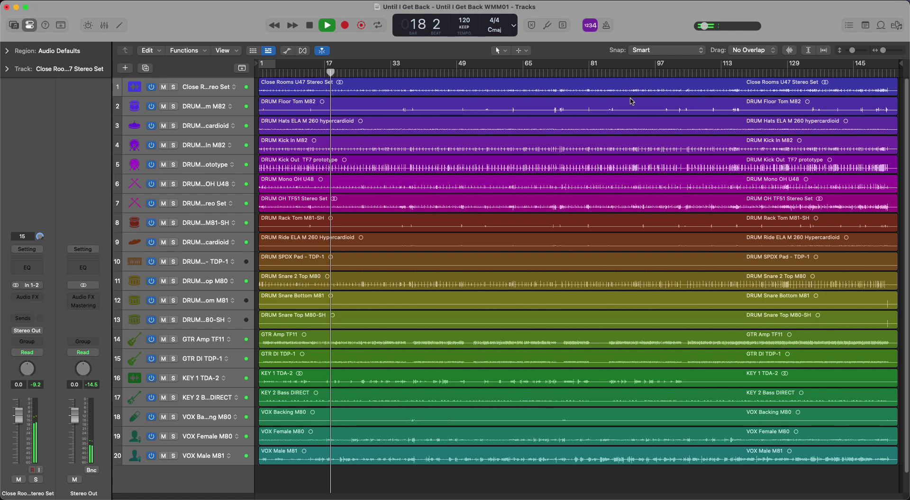
key(super+a)
click(242, 87)
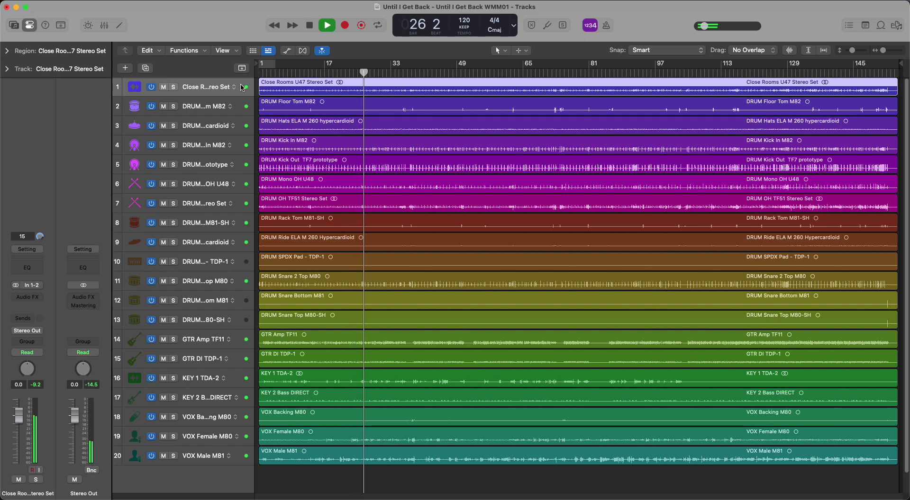
key(space)
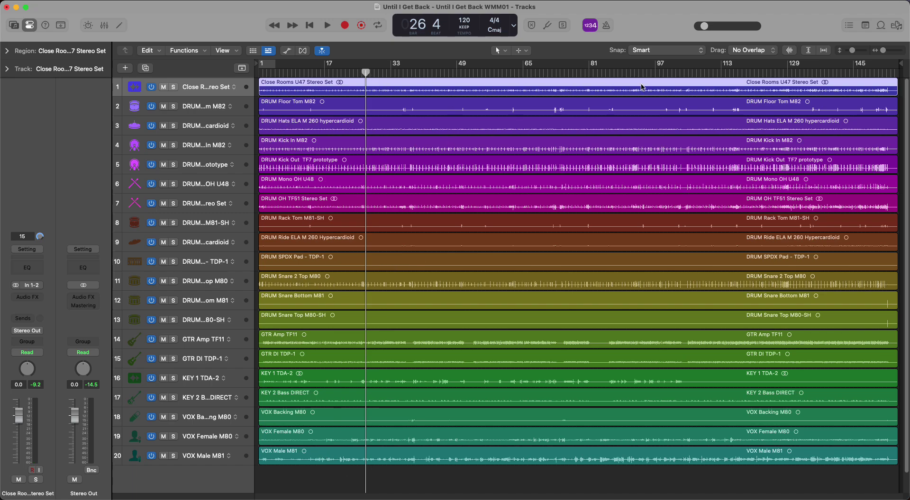
Move the playhead through the song in stages, via bars 59 and 85, to bar 116
drag(365, 72, 497, 105)
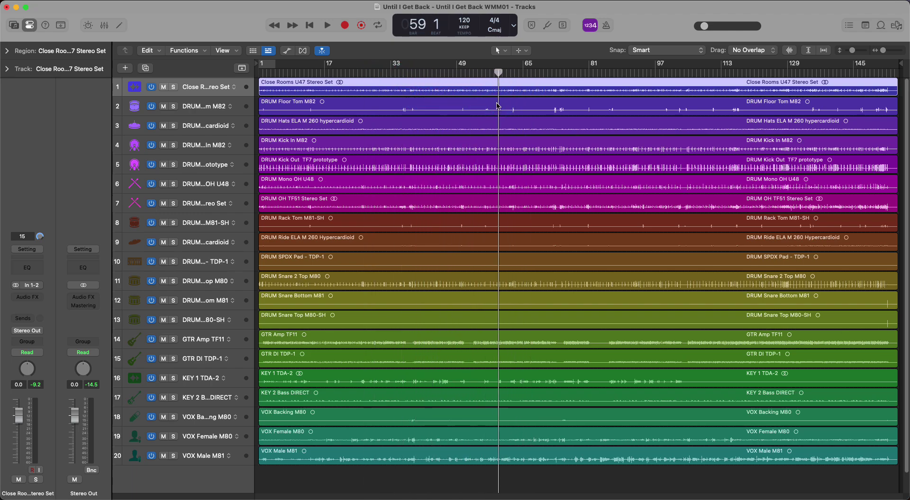
drag(499, 72, 606, 81)
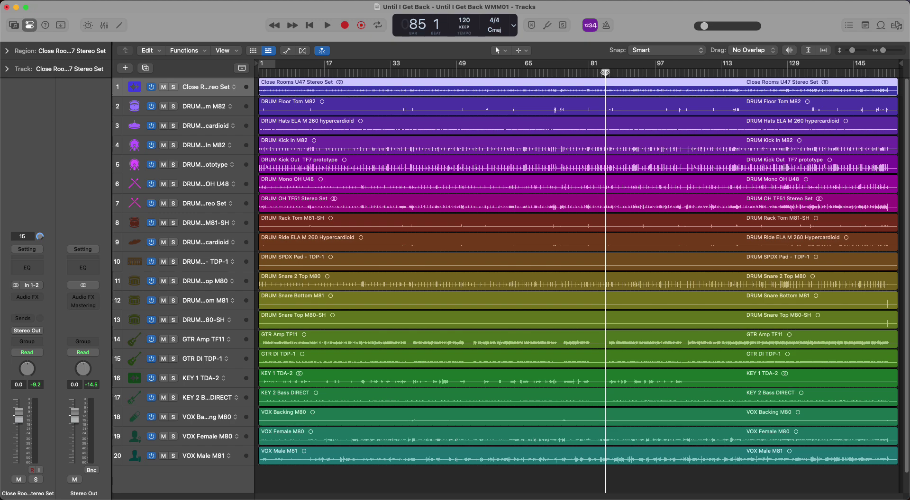
drag(605, 73, 729, 72)
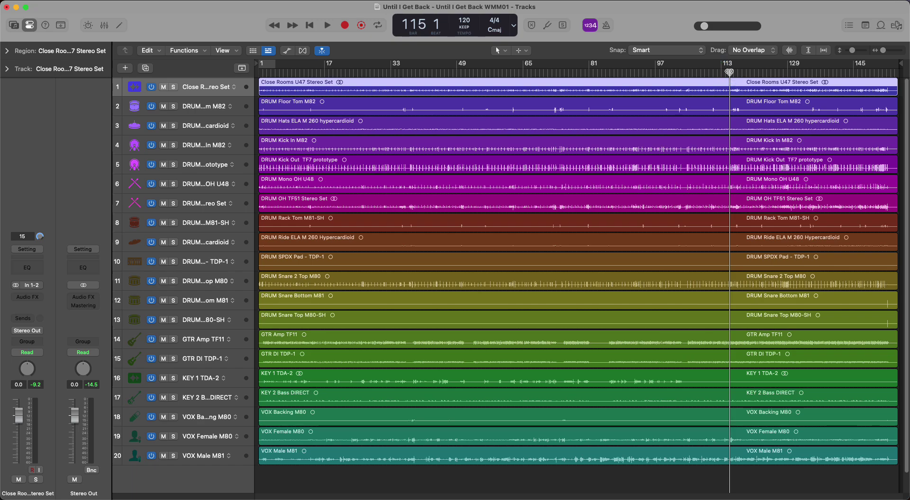
mouse_move(728, 72)
mouse_down()
mouse_move(758, 72)
mouse_move(634, 73)
mouse_move(754, 72)
mouse_move(733, 74)
mouse_up()
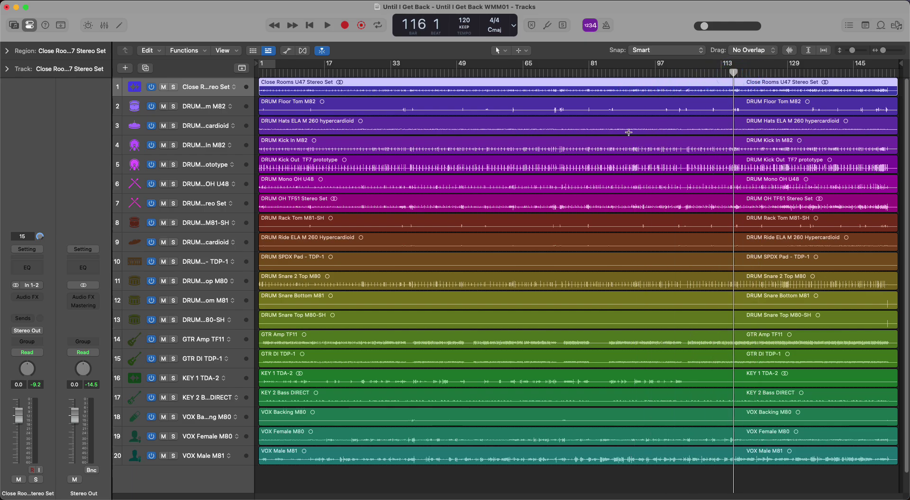
Examine the waveforms of the drum tracks up close, including Floor Tom M82 and Rack Tom M81-SH
scroll(661, 223, up, 4)
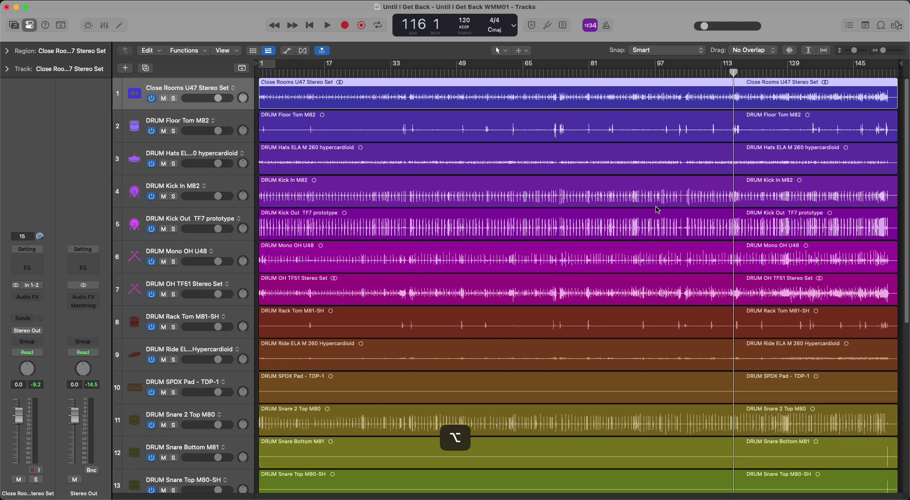
scroll(569, 165, down, 4)
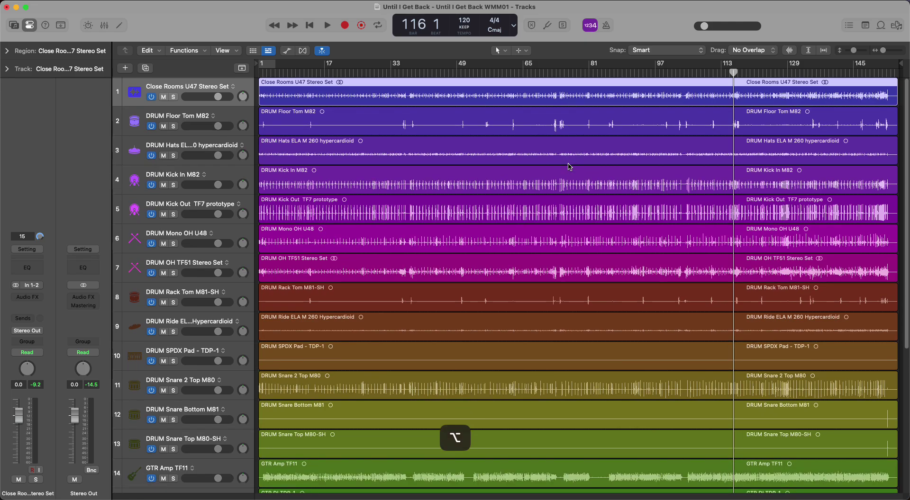
scroll(569, 165, up, 3)
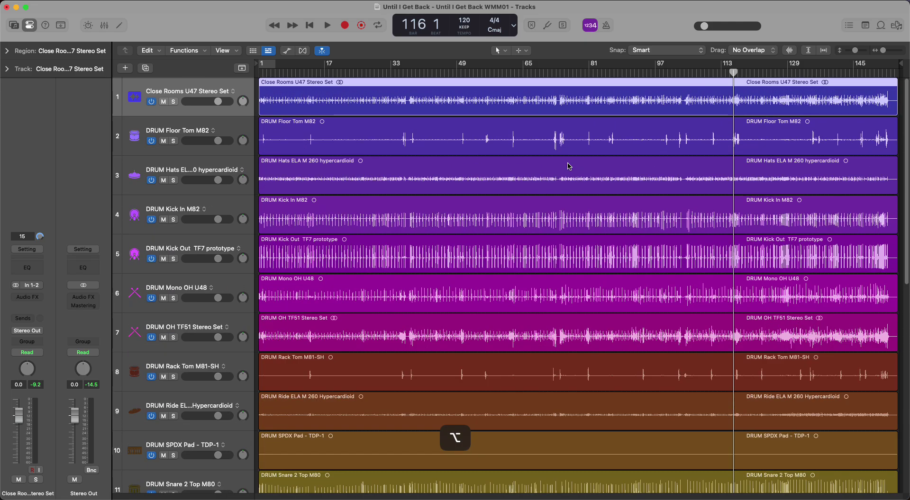
click(238, 126)
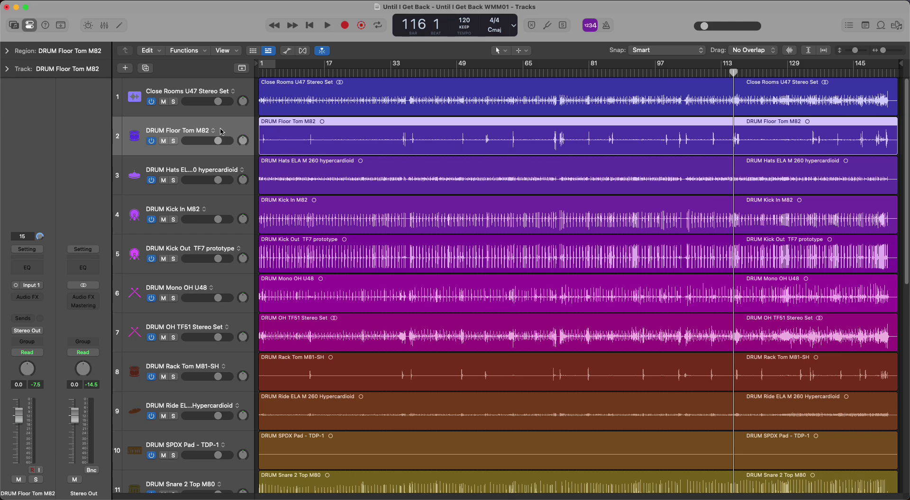
scroll(536, 210, down, 3)
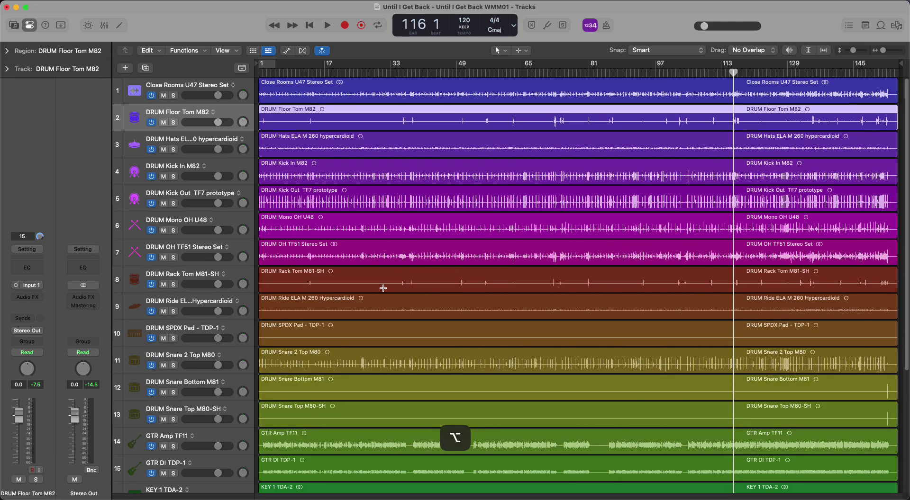
click(244, 270)
scroll(475, 283, down, 2)
scroll(476, 283, down, 3)
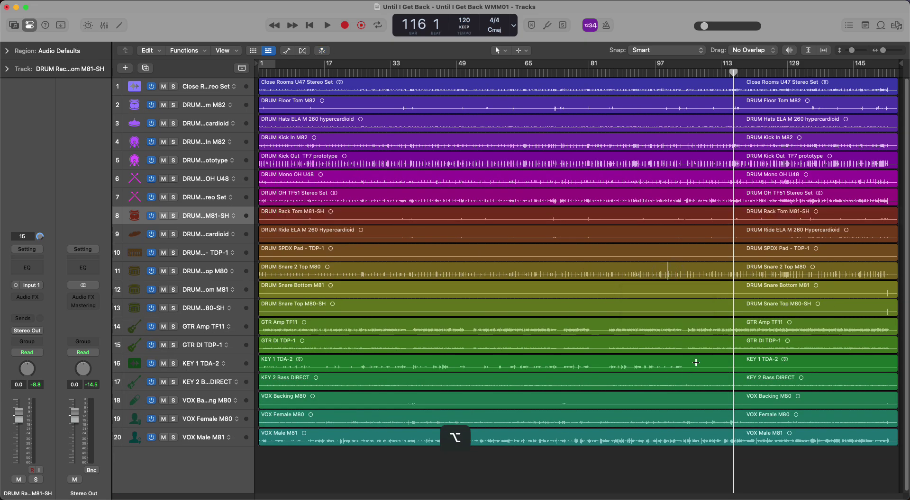
Examine the KEY 1 TDA-2 region and compare the waveforms of the backing, female and male vocal regions
scroll(697, 380, up, 3)
click(706, 426)
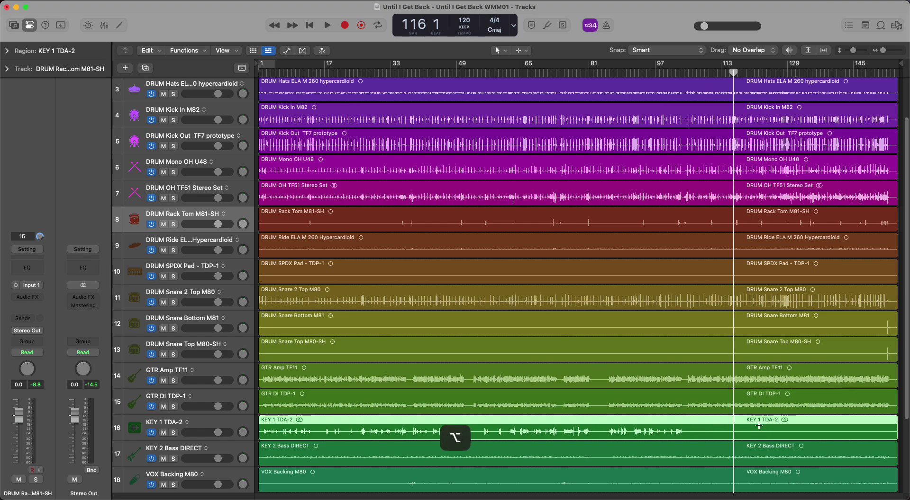
scroll(759, 426, up, 4)
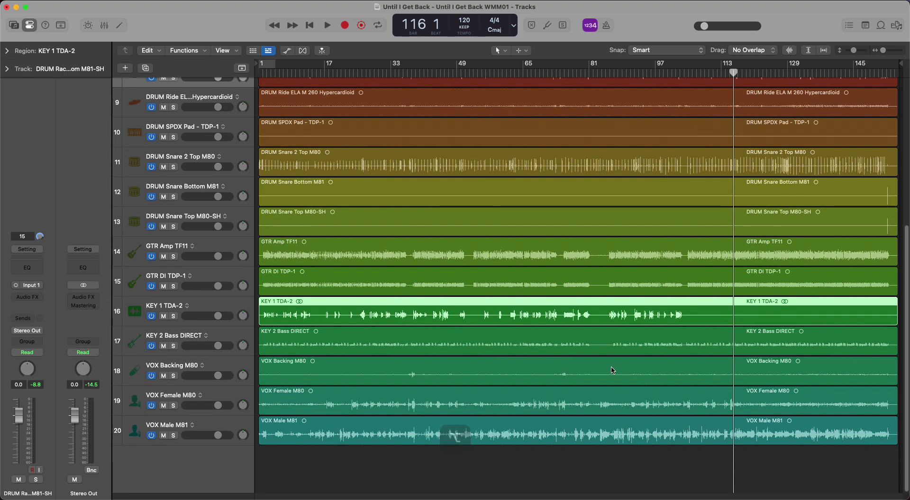
click(483, 363)
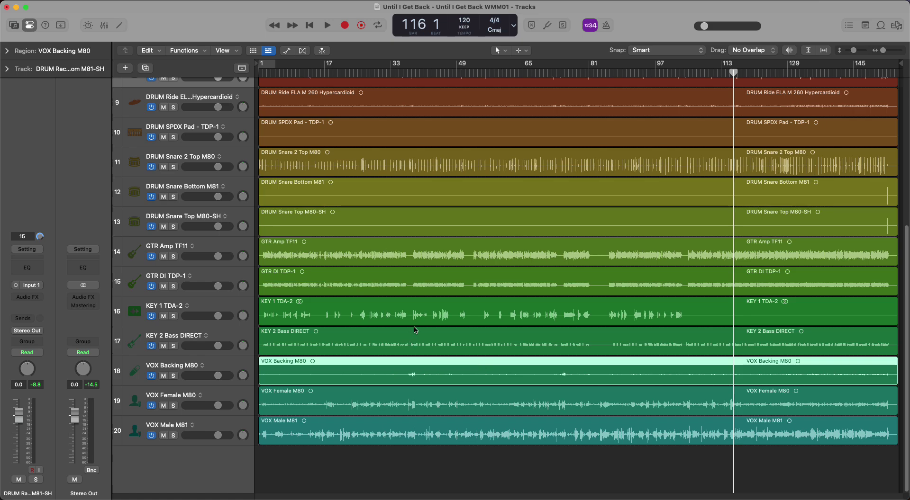
click(347, 428)
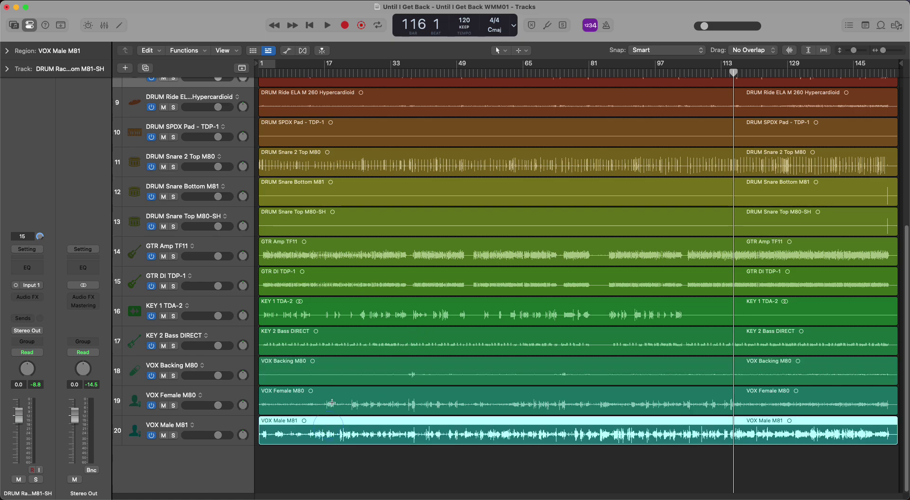
click(334, 400)
click(357, 368)
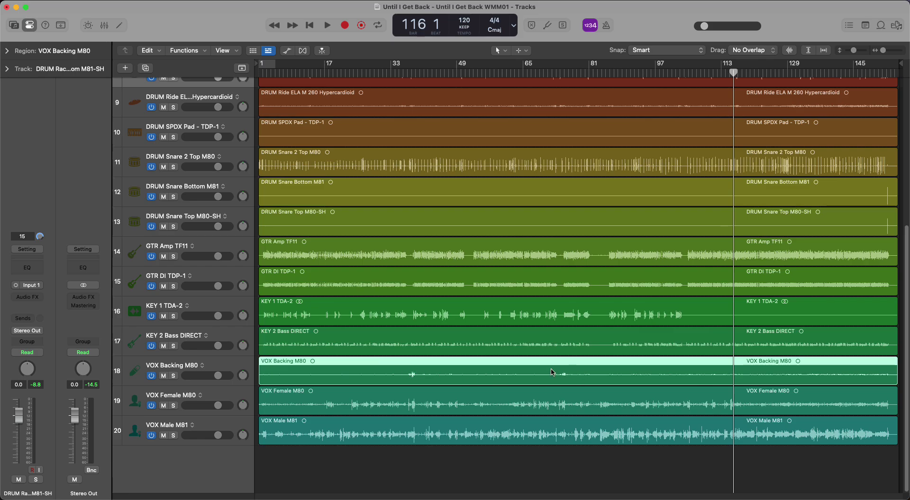
click(358, 428)
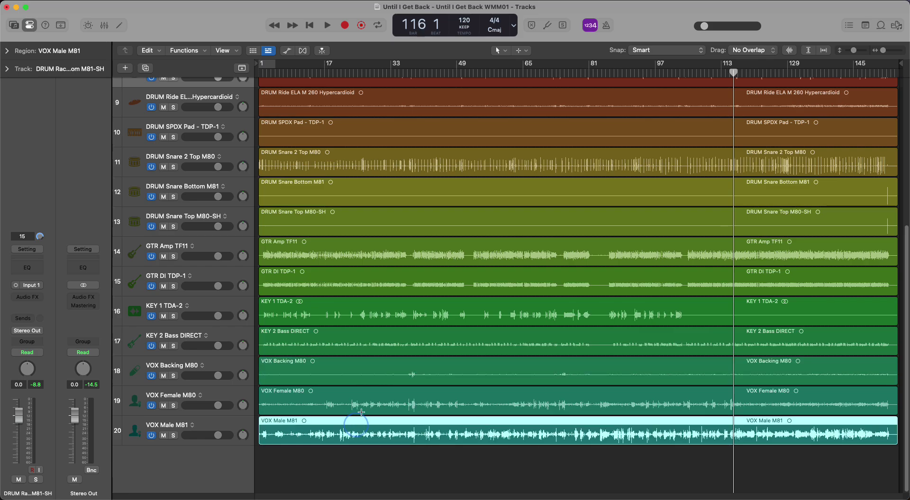
click(378, 367)
Look over the full 20-track arrangement, including the hats, Kick In M82 and Kick Out TF7 prototype regions
key(alt)
scroll(446, 362, down, 3)
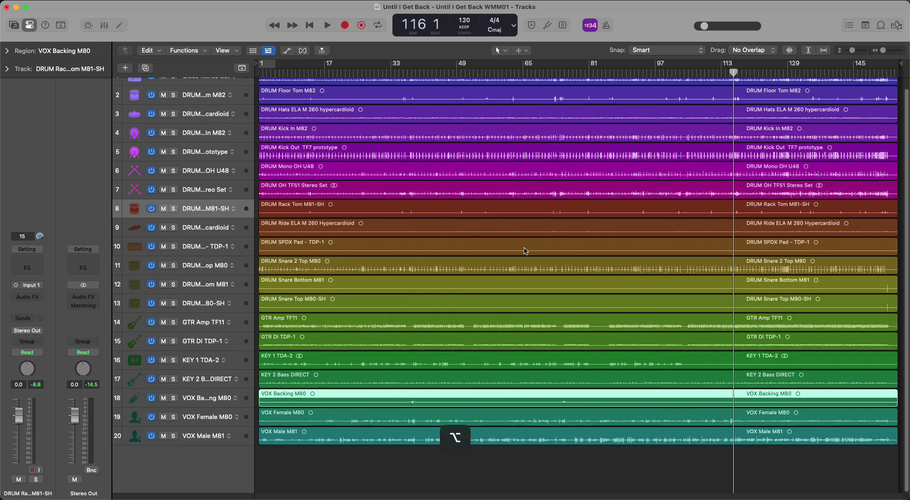
scroll(485, 218, down, 2)
scroll(534, 204, up, 3)
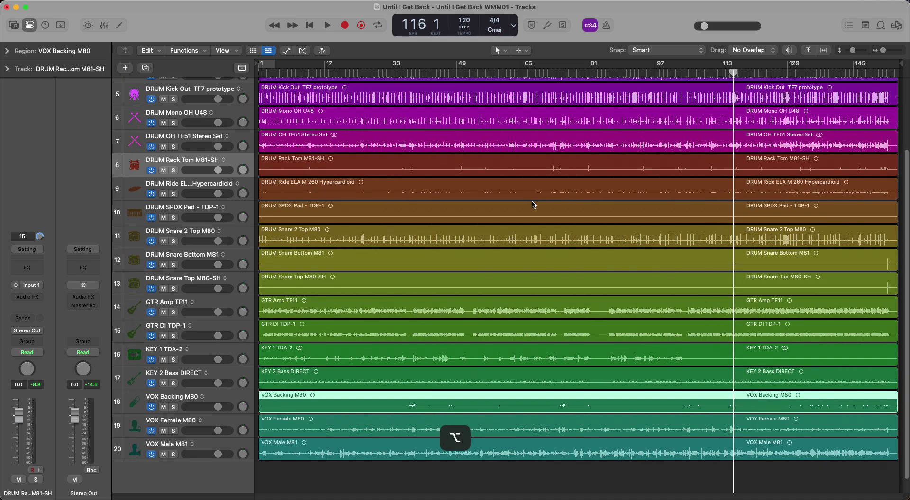
scroll(374, 253, down, 3)
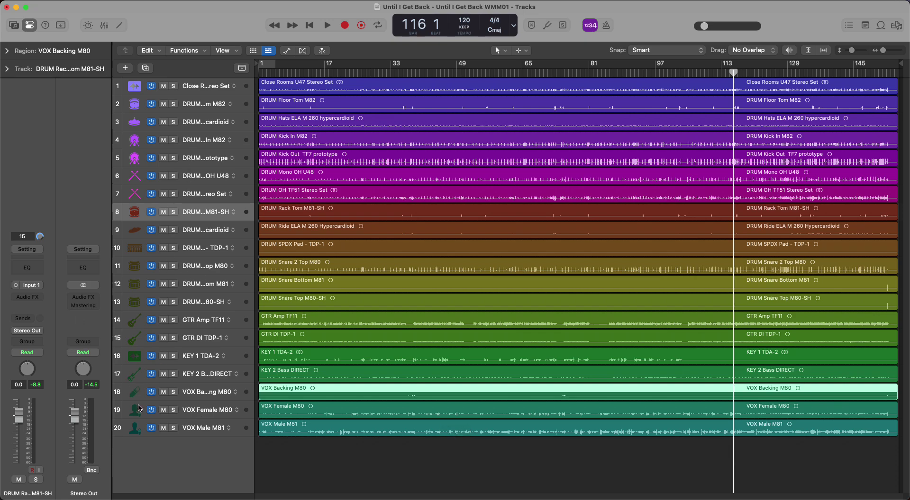
scroll(142, 366, up, 3)
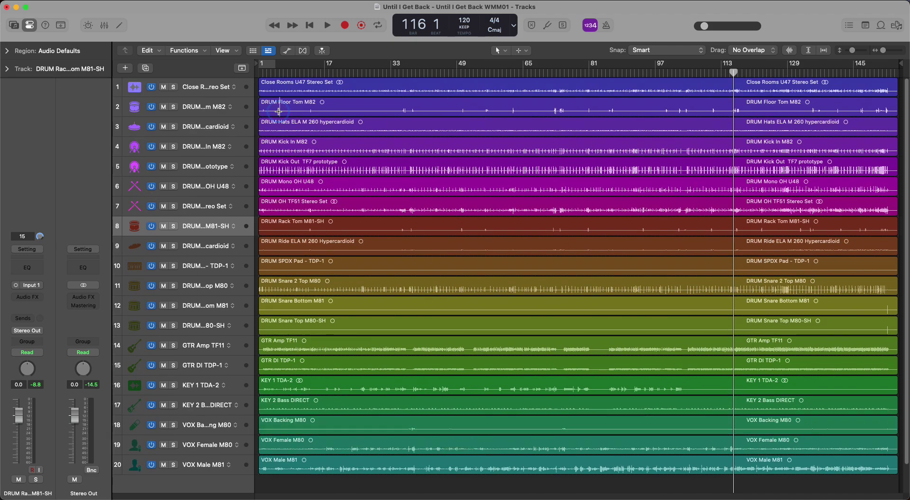
click(291, 132)
click(288, 148)
click(295, 164)
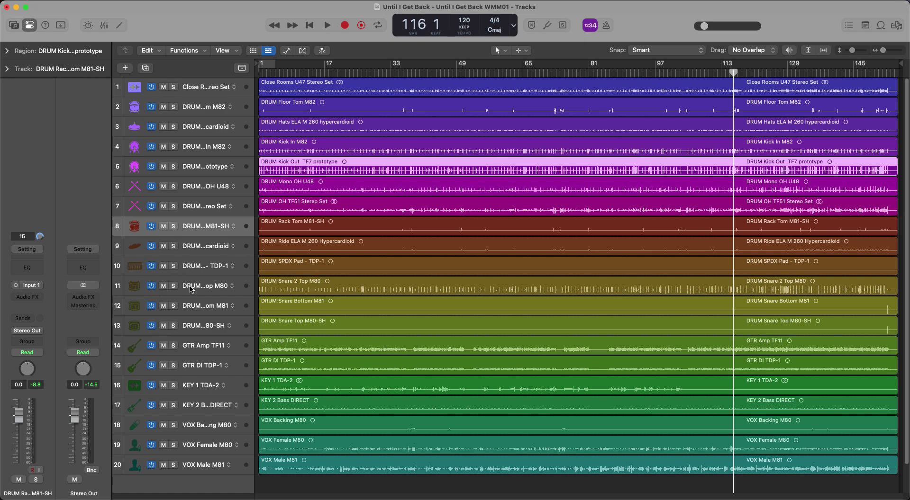
Change the KEY 1 TDA-2 track's icon to a grey synthesizer icon from the Keyboards category
click(135, 386)
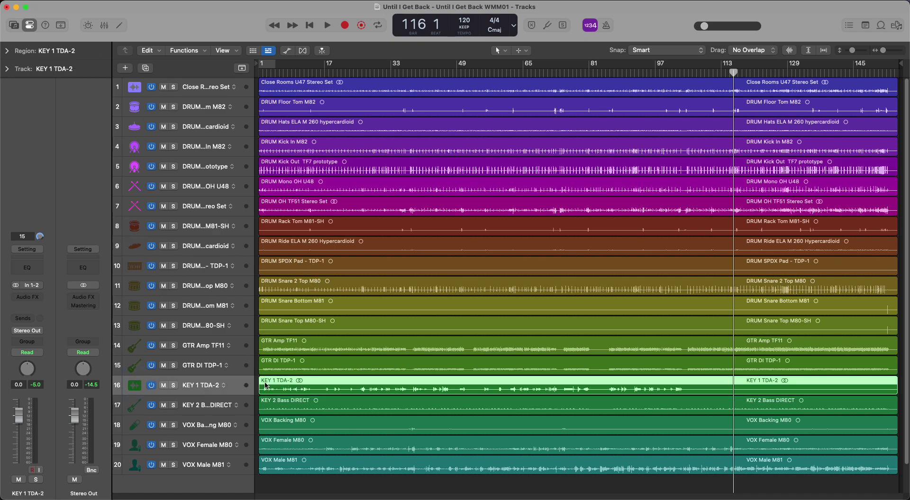
click(135, 386)
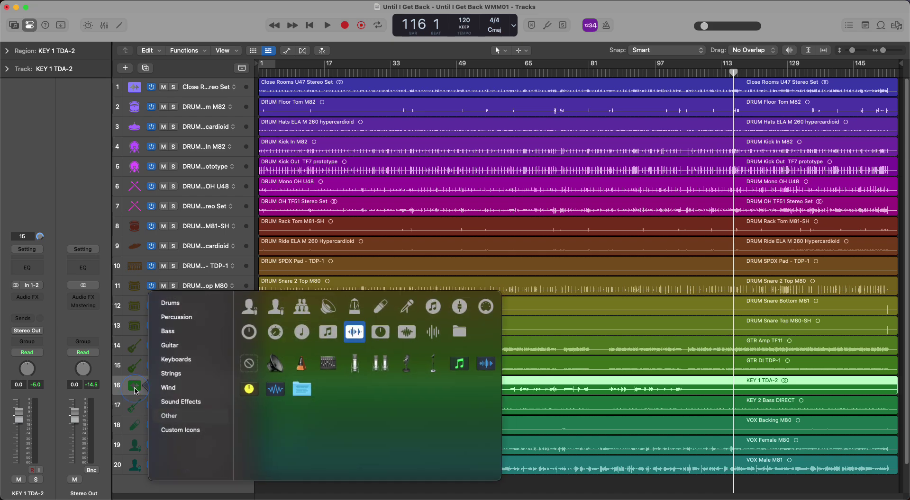
click(176, 359)
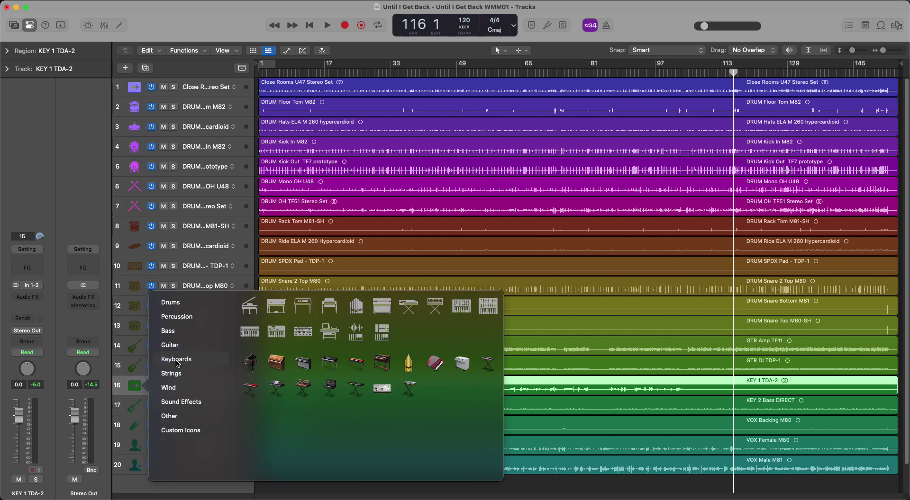
click(250, 332)
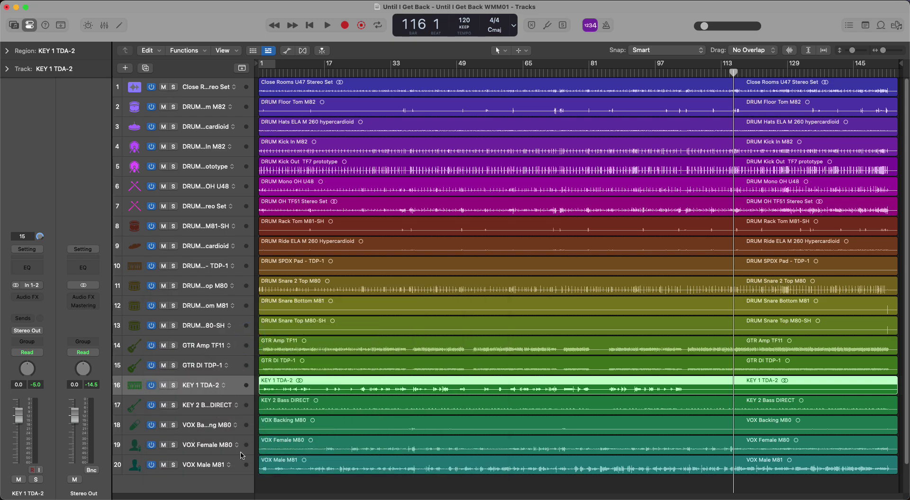
Assign a dark blue track color to tracks 1 through 13, from Close Rooms U47 to Snare Top M80-SH
click(239, 93)
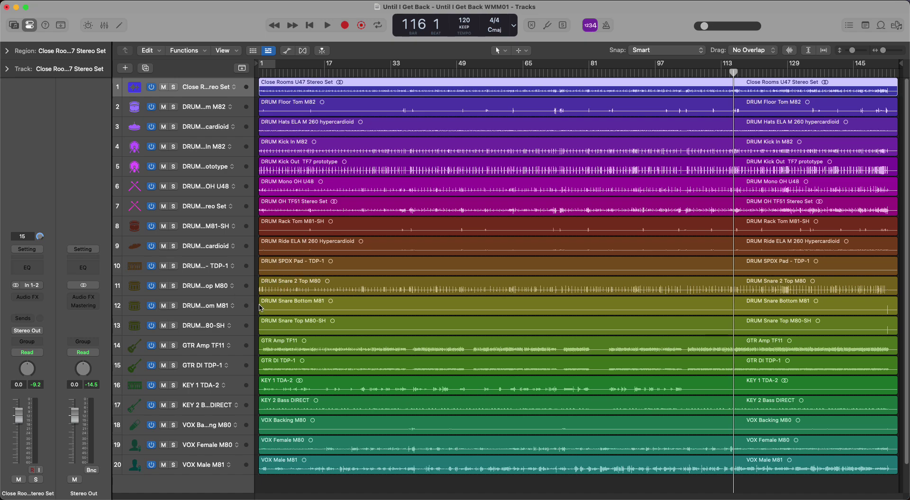
click(239, 326)
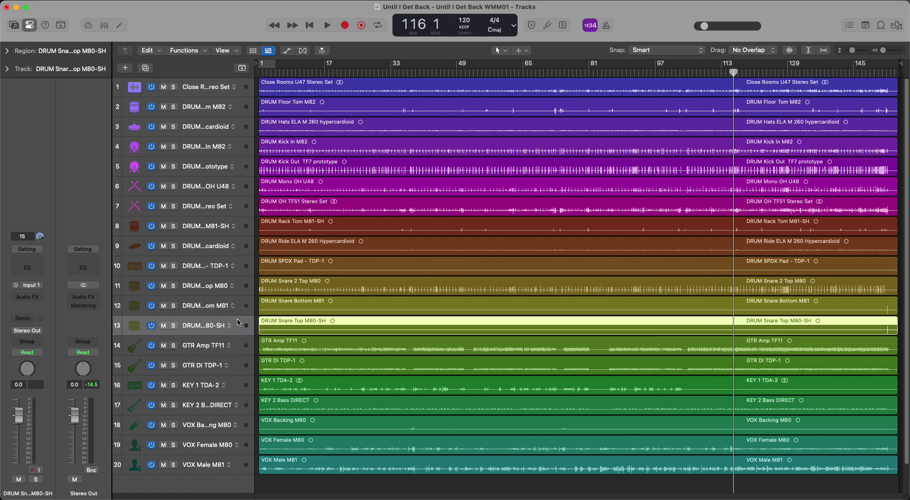
right_click(239, 90)
key(Escape)
shift+click(243, 86)
right_click(243, 86)
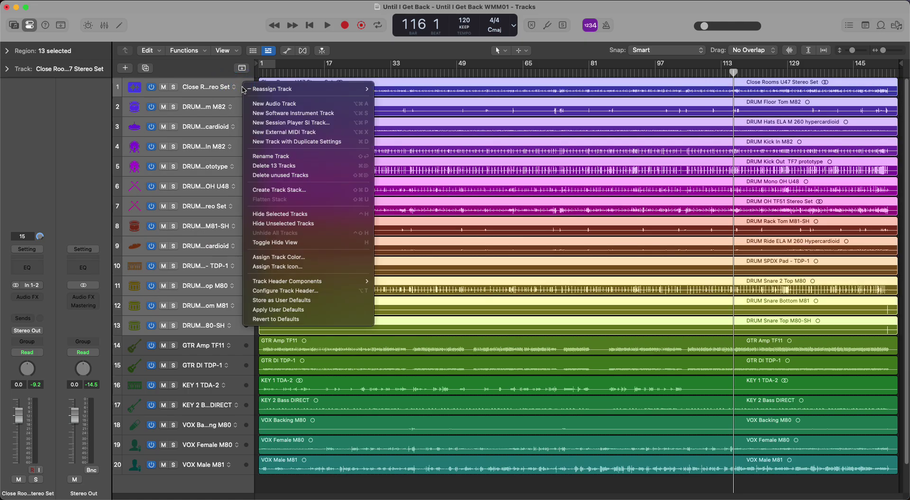
click(315, 258)
click(535, 271)
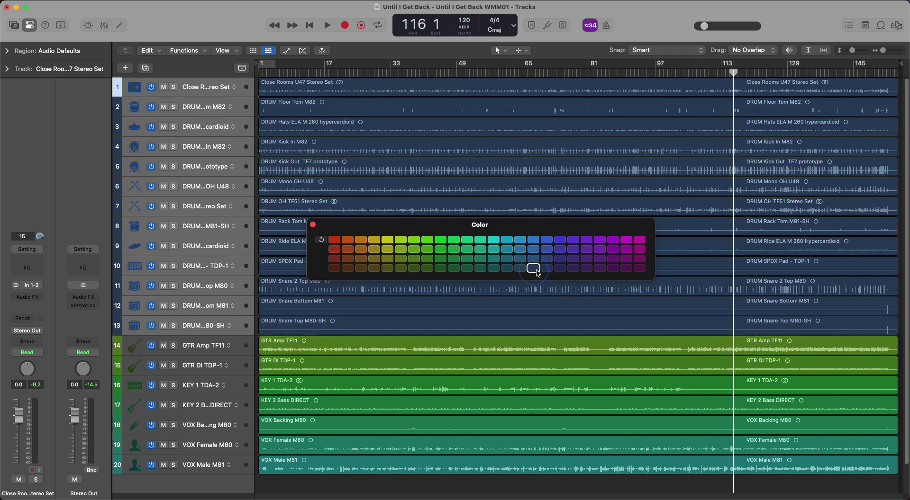
Assign the same olive green color to both guitar tracks, GTR Amp TF11 and GTR DI TDP-1
click(242, 345)
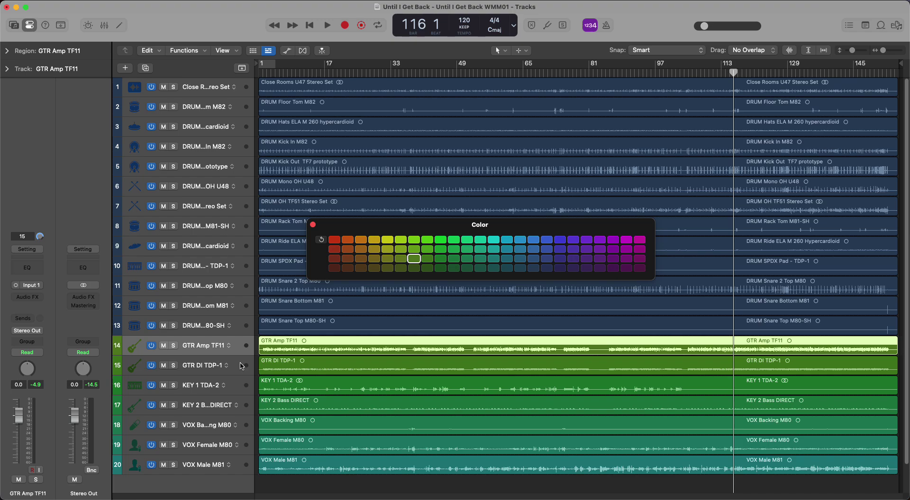
shift+click(240, 364)
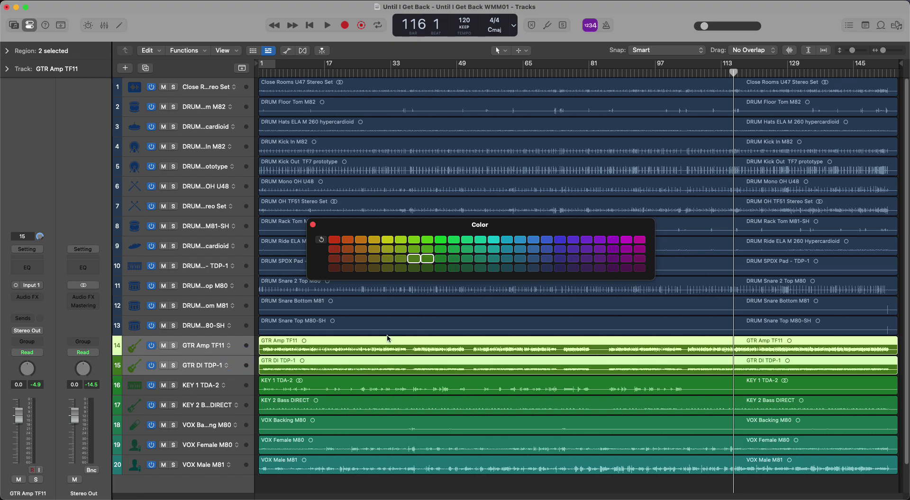
click(417, 261)
Assign the same dark yellow track color to both key tracks, KEY 1 TDA-2 and KEY 2 Bass DIRECT
click(237, 389)
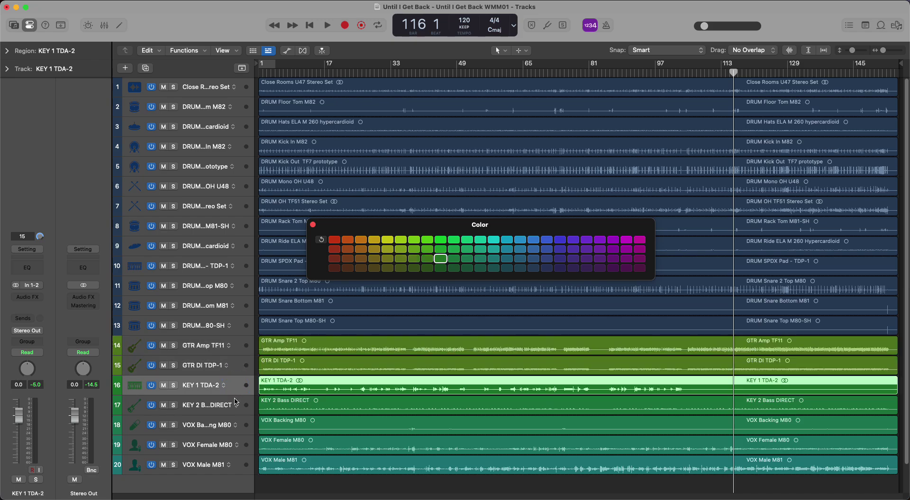
shift+click(236, 402)
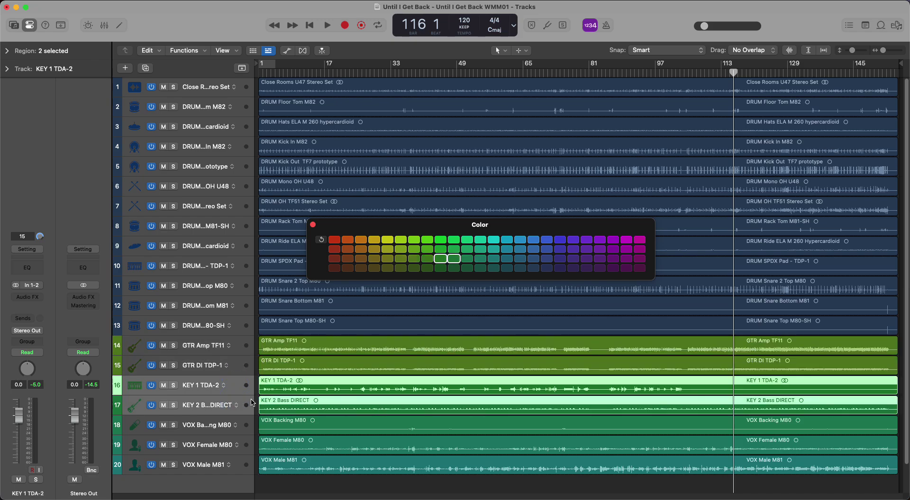
click(427, 259)
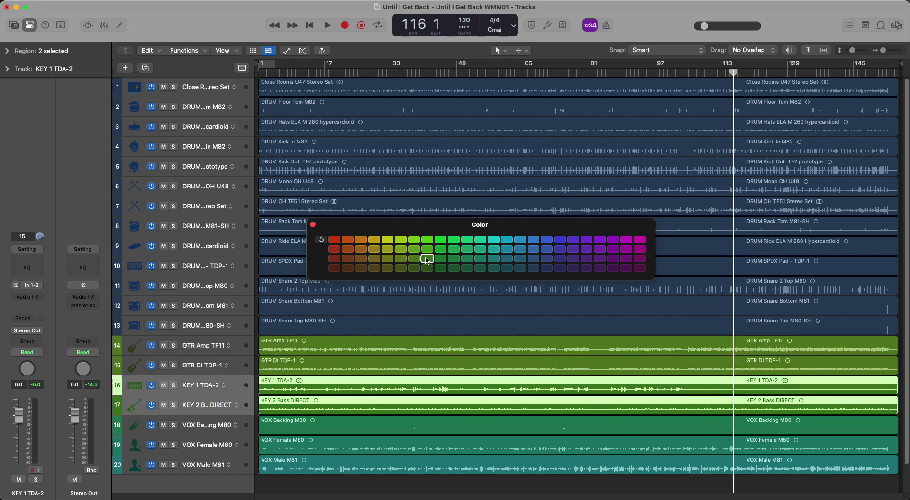
click(402, 260)
click(388, 260)
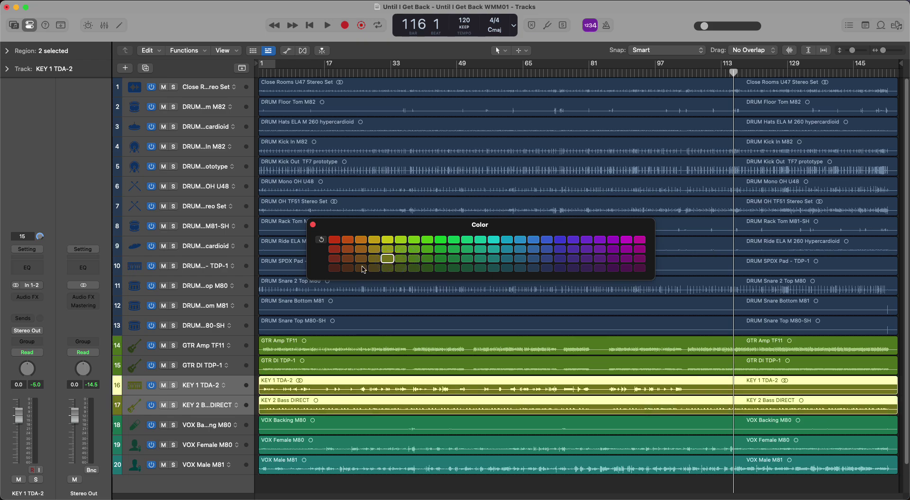
Assign a dark purple track color to the VOX Backing M80, VOX Female M80 and VOX Male M81 tracks, and close the color palette
click(246, 423)
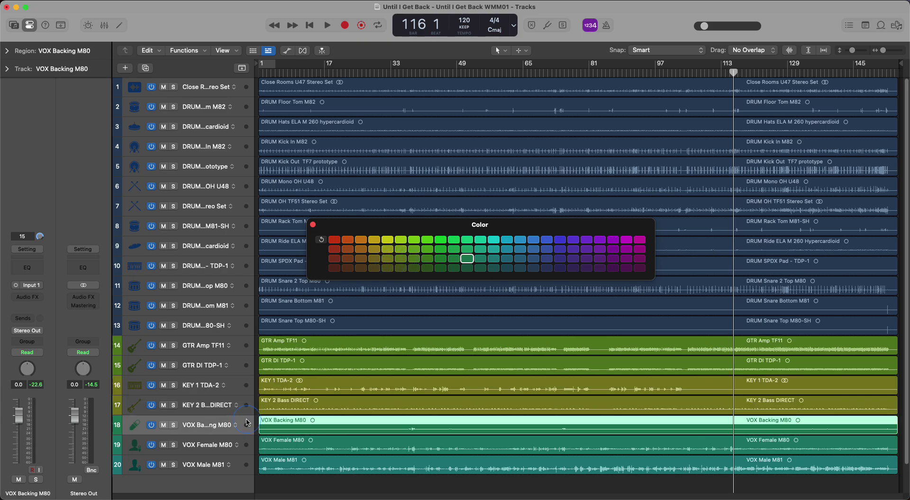
shift+click(240, 460)
click(616, 270)
click(626, 268)
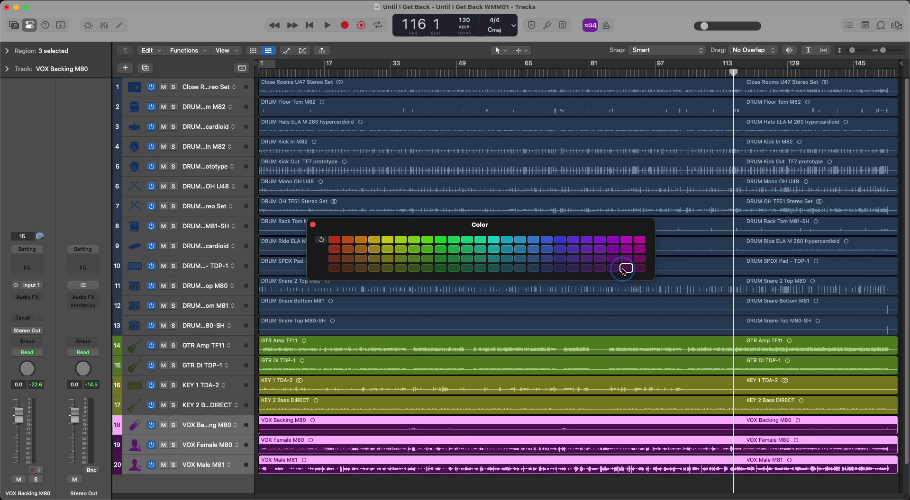
click(237, 459)
click(246, 424)
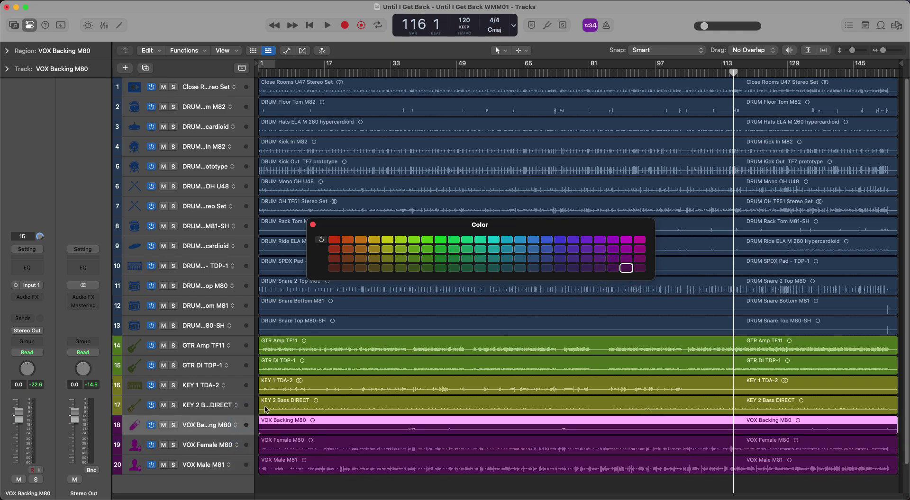
click(313, 226)
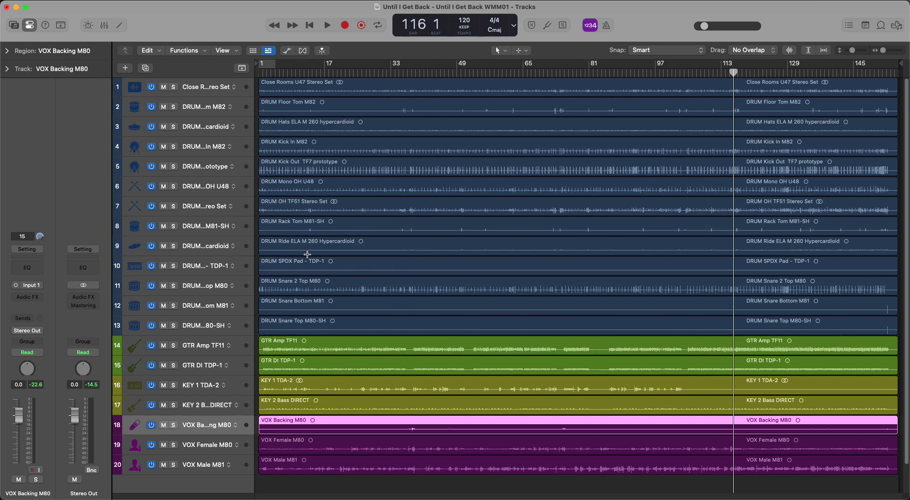
Audition the KEY 2 Bass DIRECT track in solo from around bar 26, and turn its solo off
scroll(275, 384, down, 2)
click(238, 392)
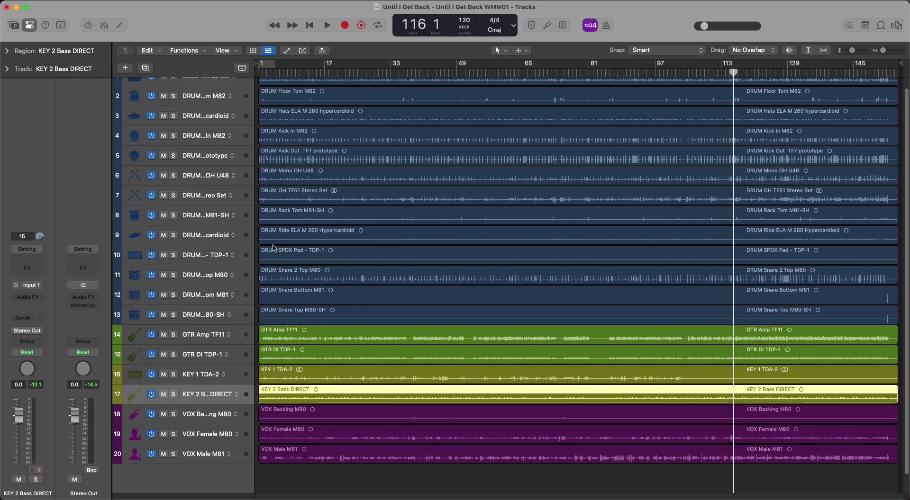
scroll(273, 247, up, 2)
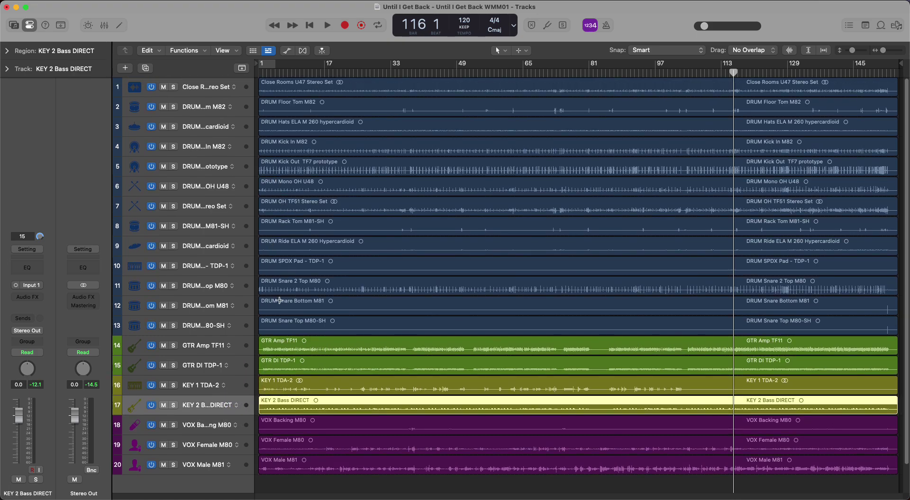
click(173, 406)
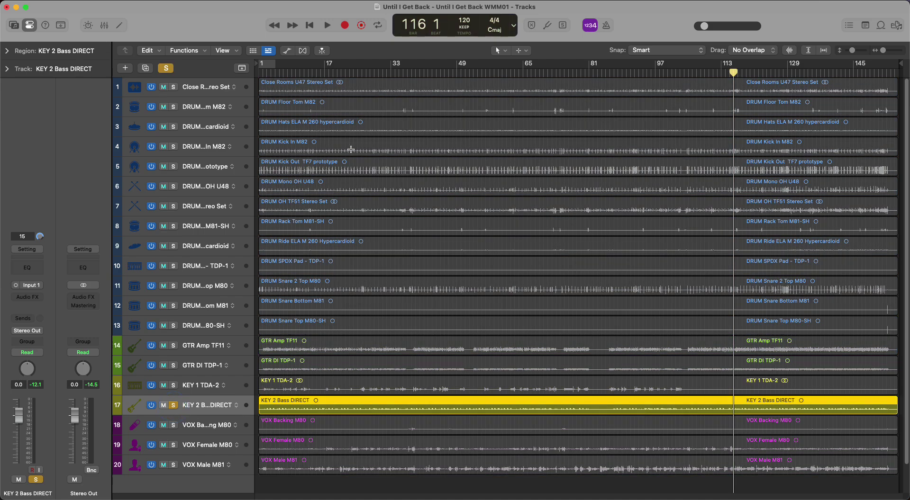
click(364, 69)
key(space)
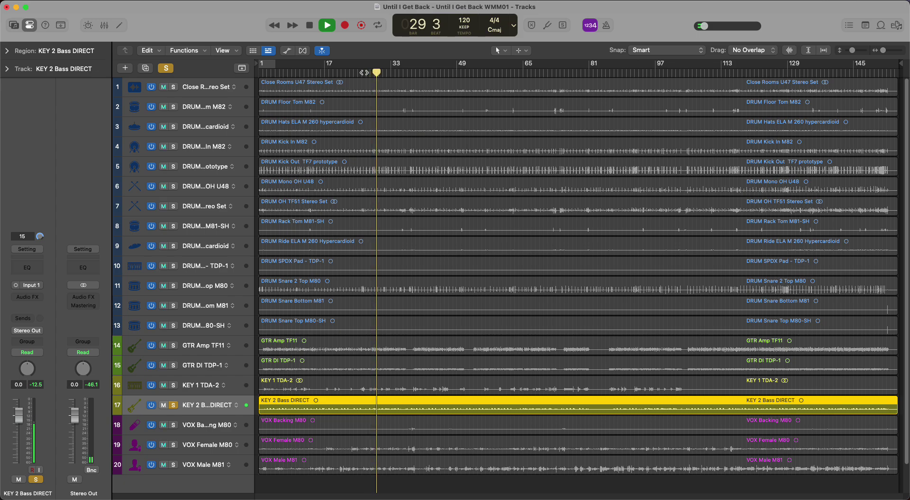
key(space)
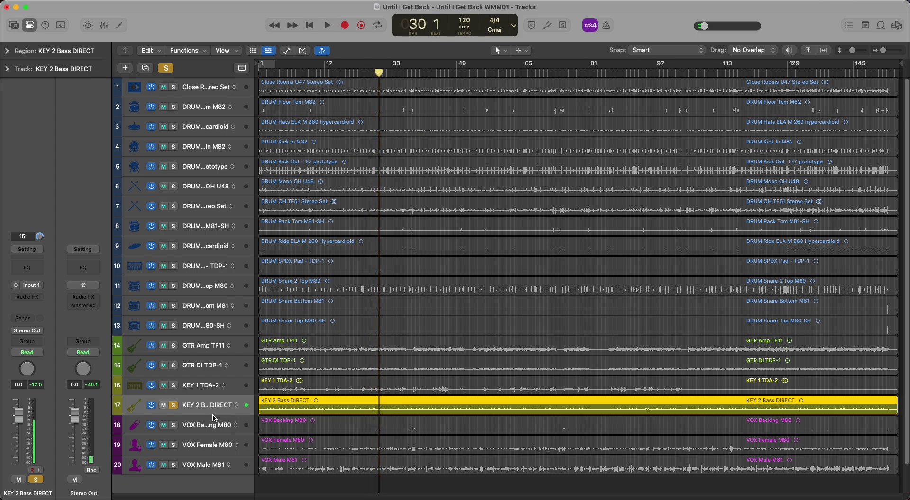
click(163, 406)
click(172, 406)
click(164, 406)
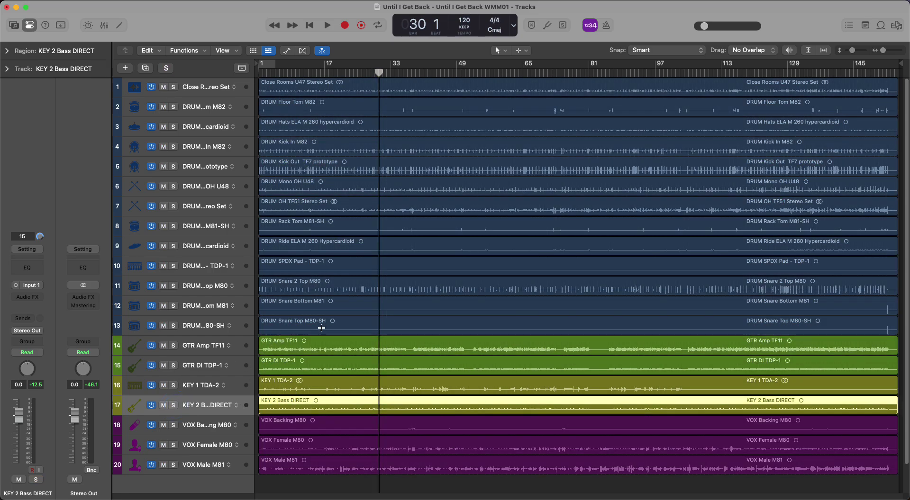
scroll(320, 329, down, 5)
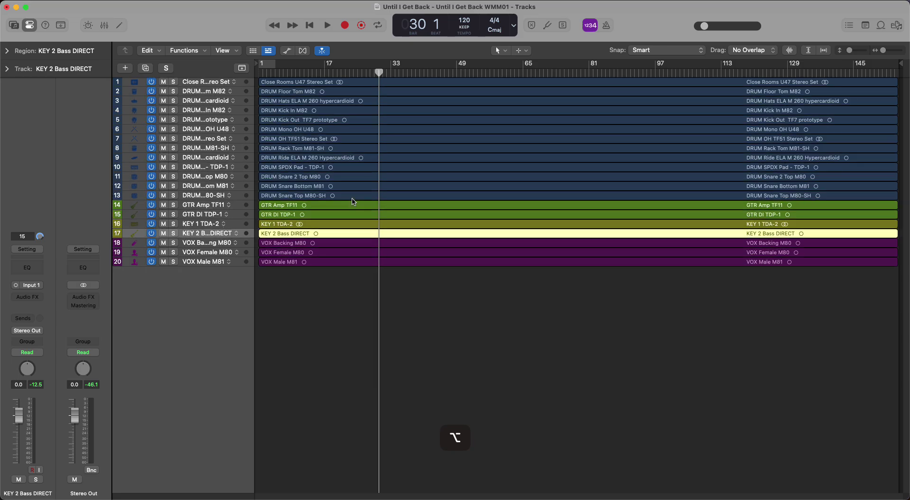
scroll(353, 202, up, 3)
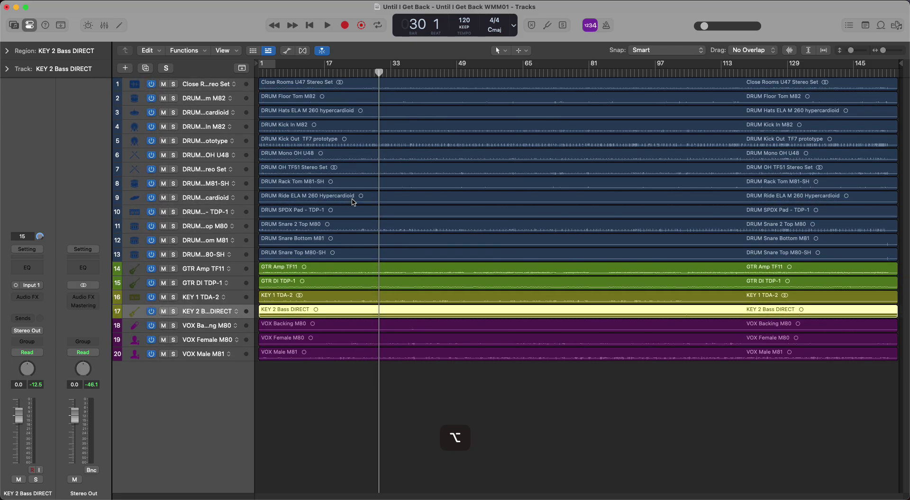
scroll(353, 201, up, 3)
scroll(374, 259, down, 2)
scroll(313, 184, down, 2)
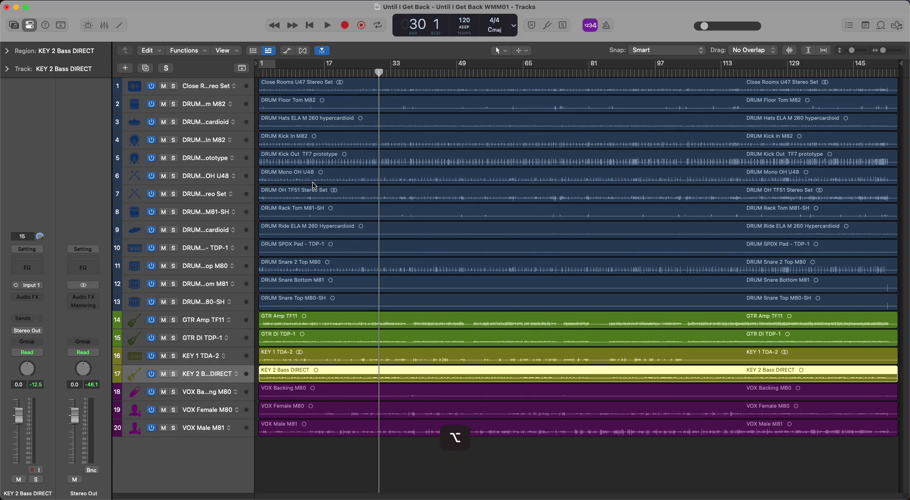
scroll(327, 193, up, 2)
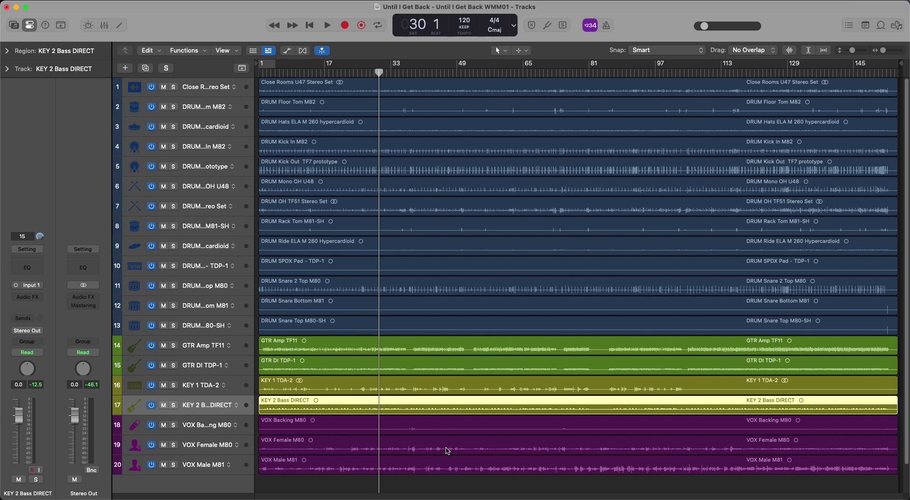
Audition the Close Rooms U47 Stereo Set track in solo and reset the master volume to its default level
click(174, 88)
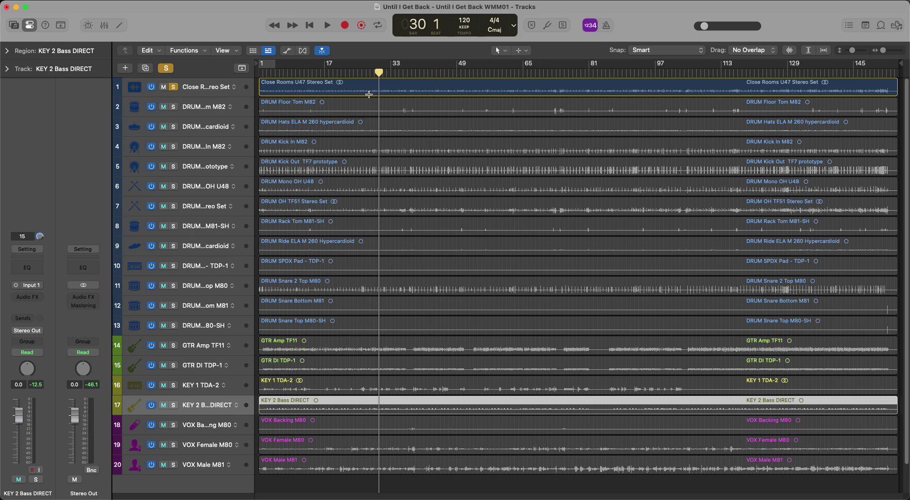
key(space)
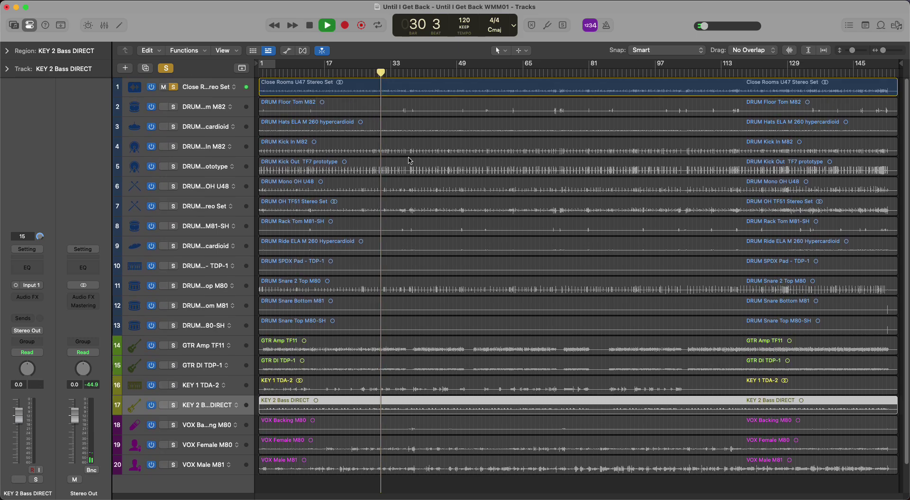
key(space)
alt+click(707, 30)
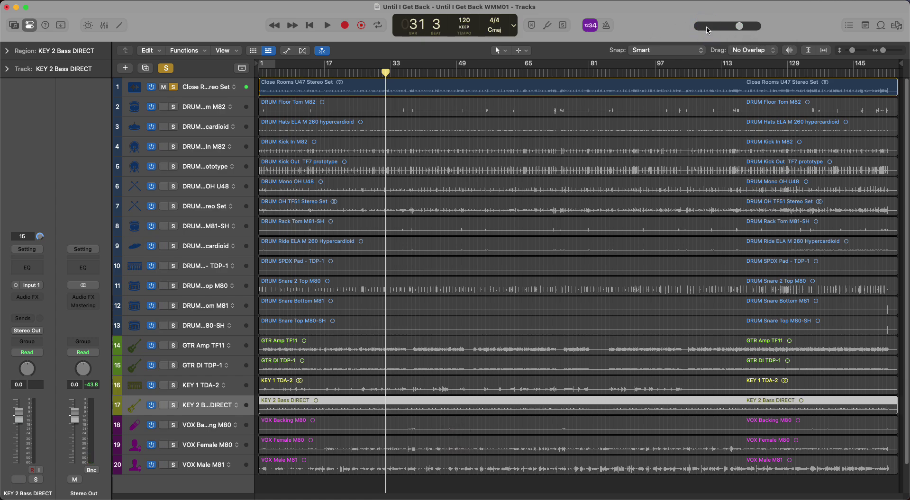
key(space)
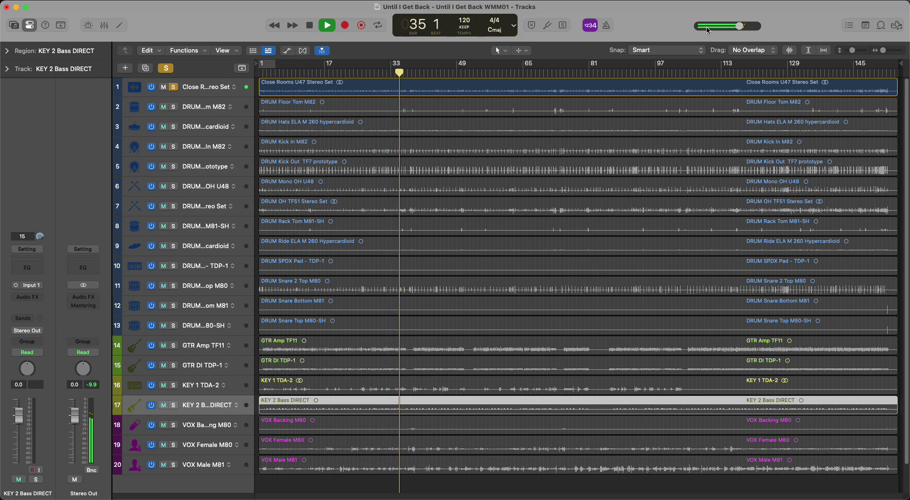
key(space)
Switch the solo from the Close Rooms track to DRUM Floor Tom M82 and start playback
click(174, 106)
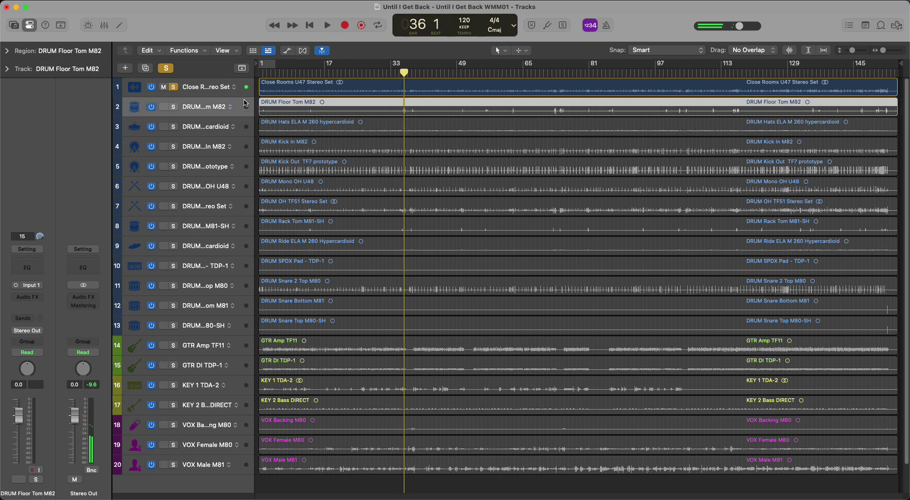
click(389, 94)
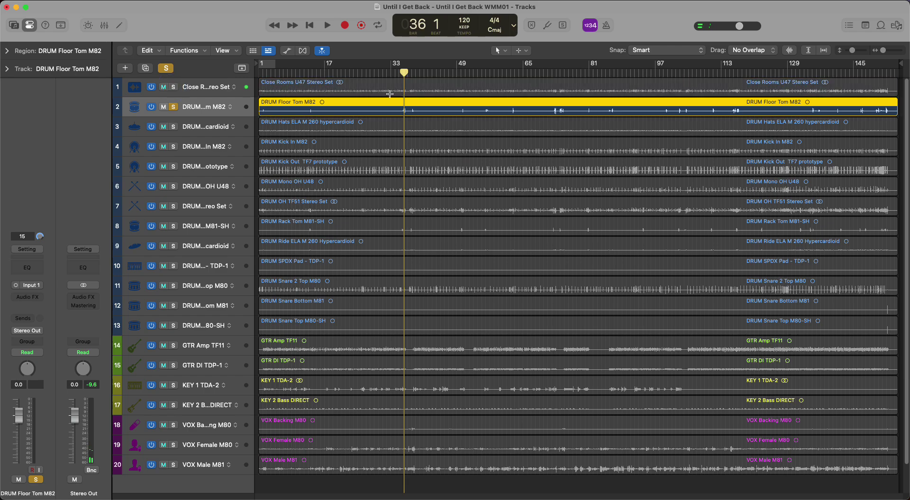
key(space)
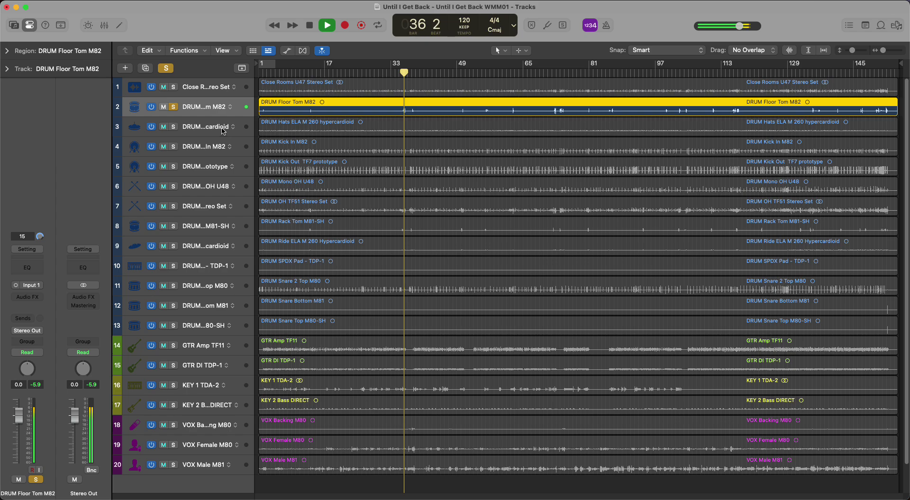
Move the solo from the Floor Tom to the Hats and on to Kick In M82 during playback to hear each microphone alone
click(173, 126)
click(174, 107)
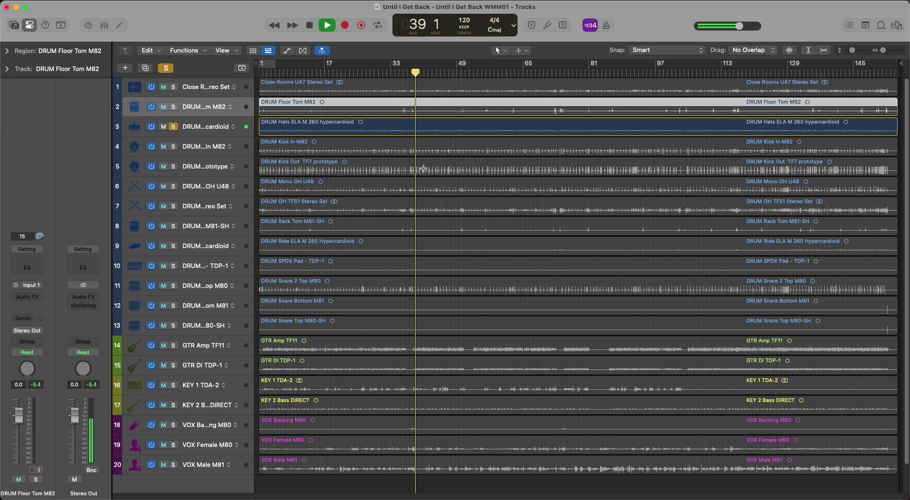
click(173, 146)
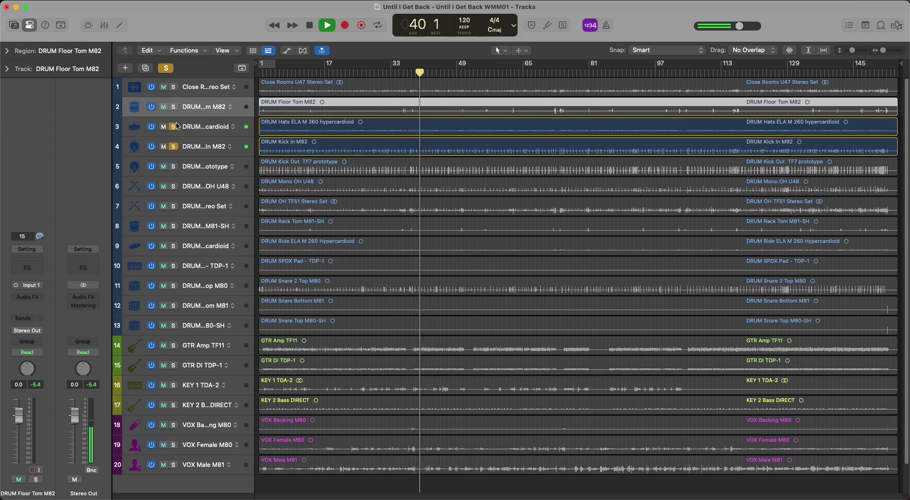
click(174, 126)
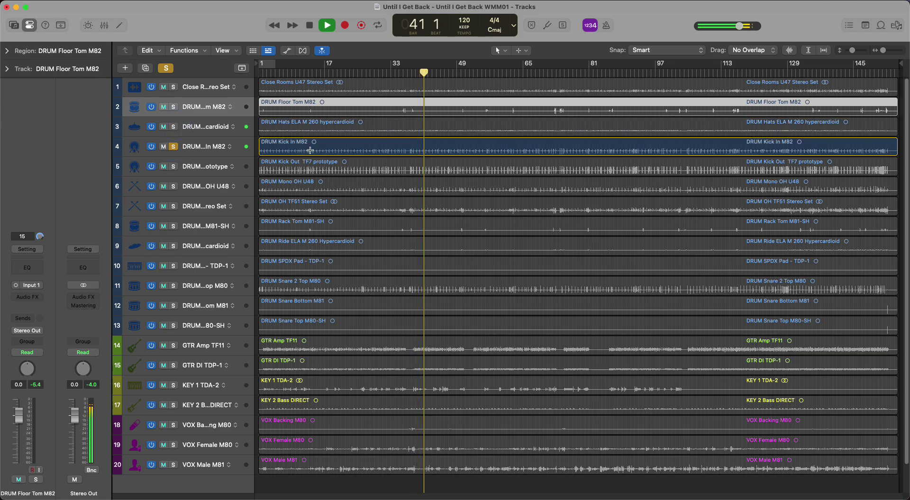
click(285, 172)
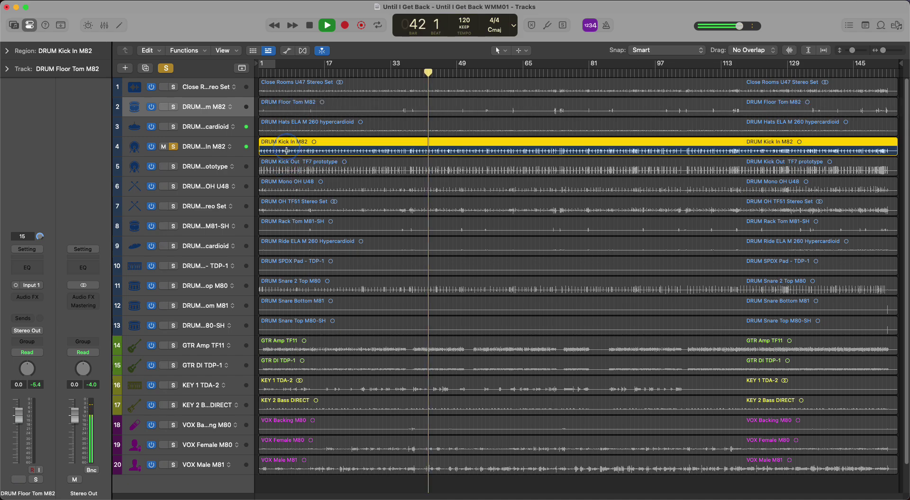
click(291, 148)
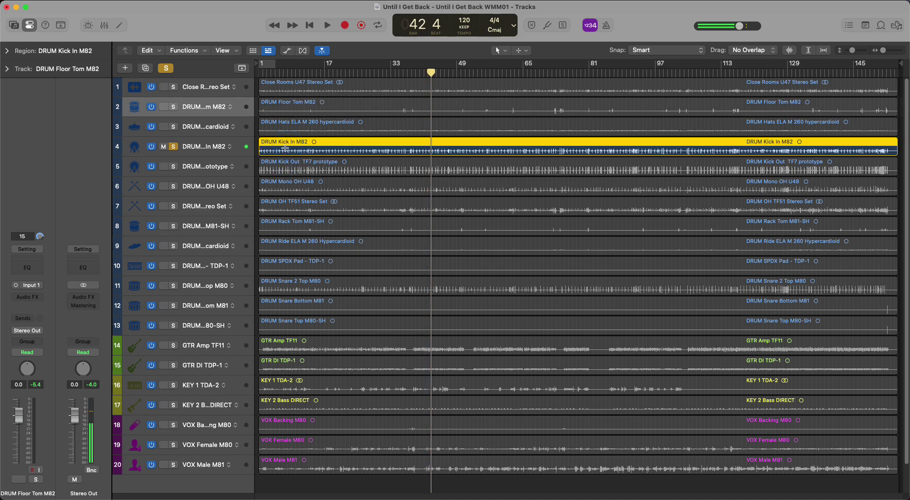
Switch the solo from Kick In M82 to the Kick Out TF7 prototype track and play it
click(295, 164)
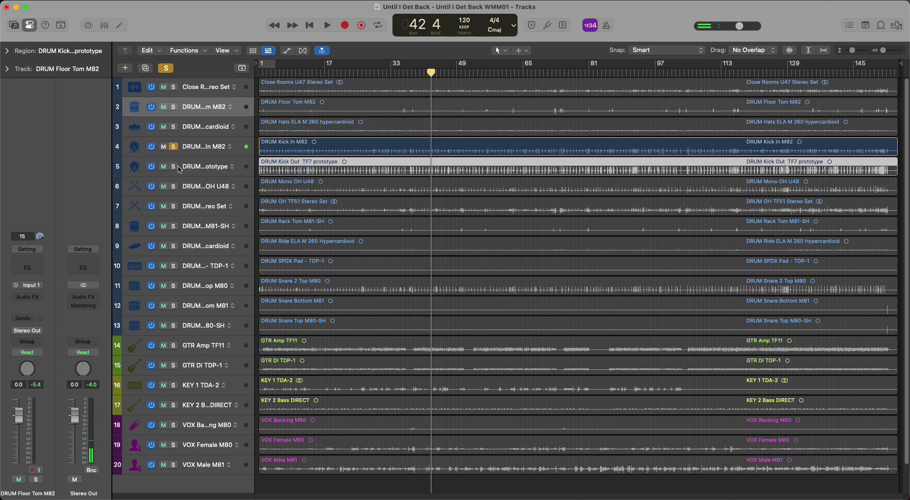
click(173, 167)
key(space)
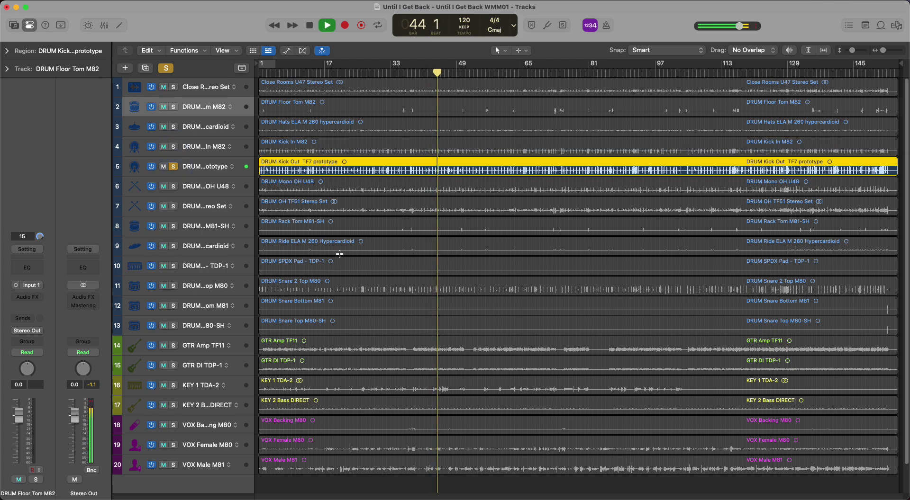
Switch the solo to the DRUM Mono OH U48 track and play it from bar 45
click(173, 187)
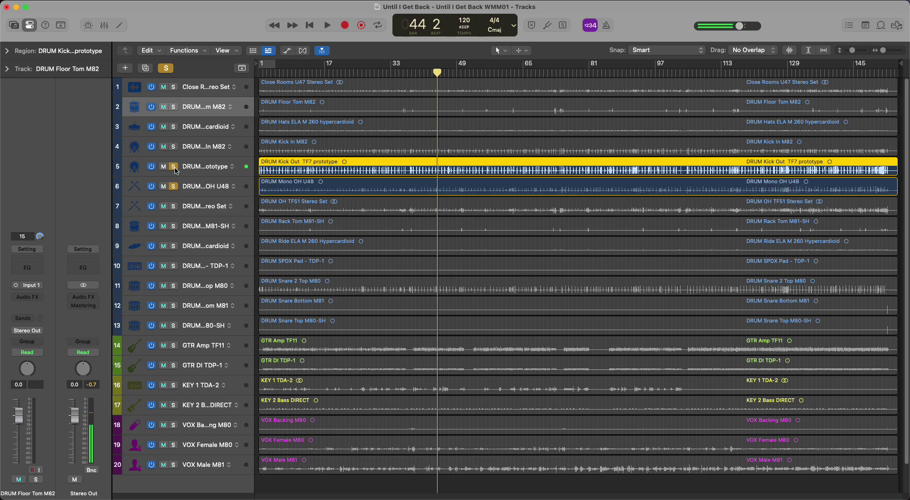
drag(369, 73, 439, 70)
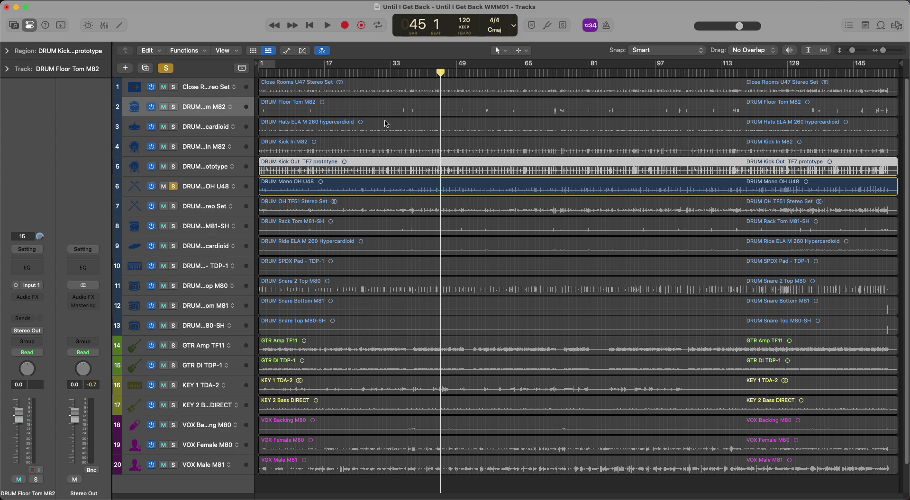
key(space)
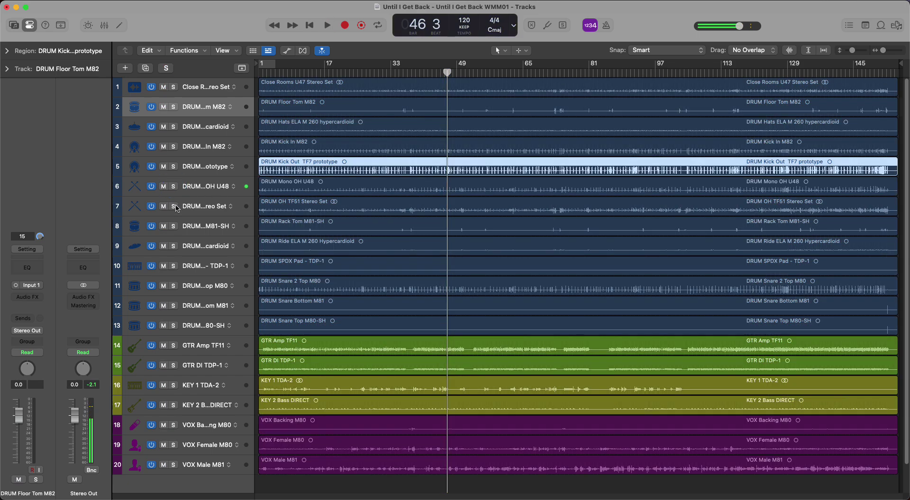
Solo the DRUM OH TF51 Stereo Set track, select its region, and play it from bar 46
click(173, 207)
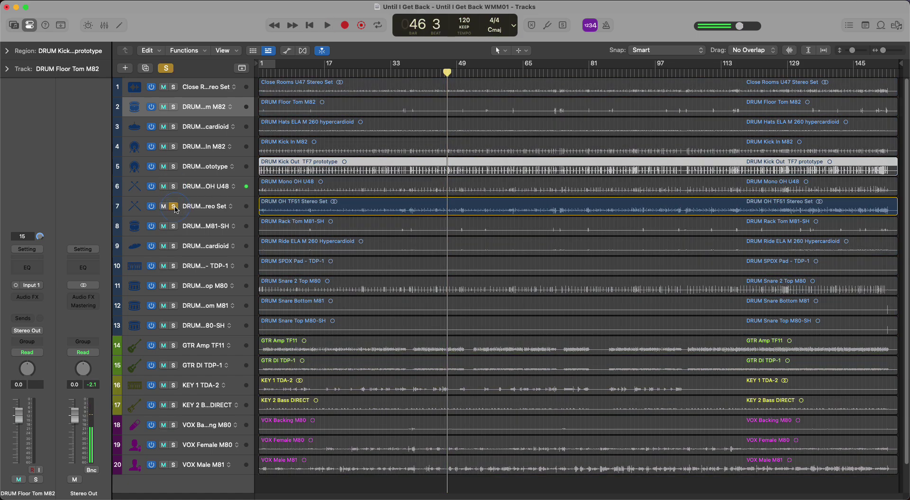
click(389, 208)
click(428, 209)
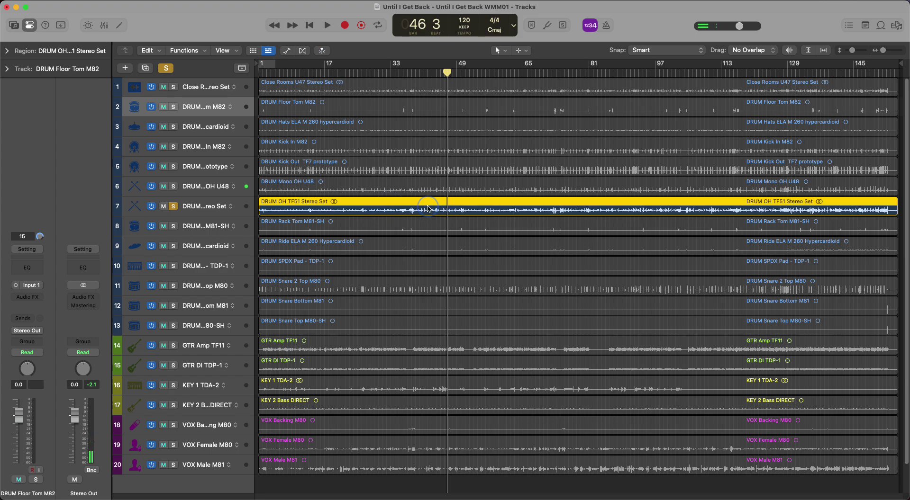
key(space)
key(space)
key(space)
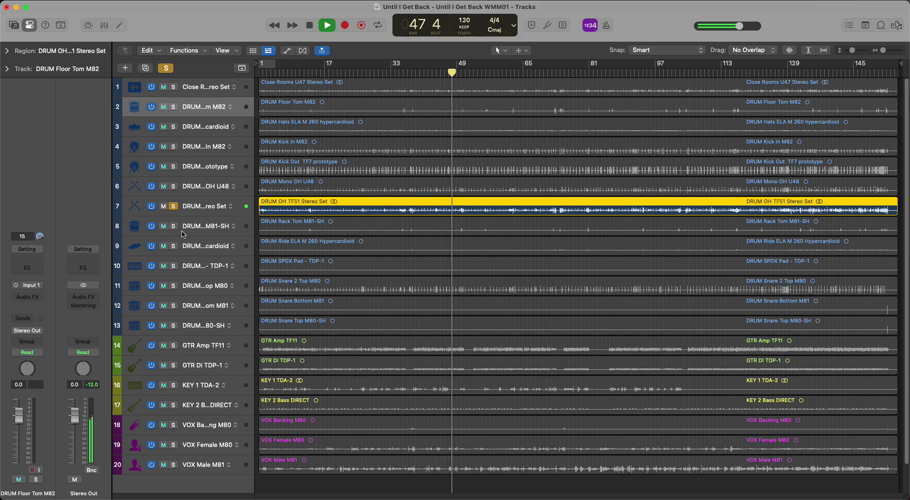
Stop playback, switch the solo to DRUM Rack Tom M81-SH, and play it from bar 36
key(space)
click(173, 226)
click(315, 209)
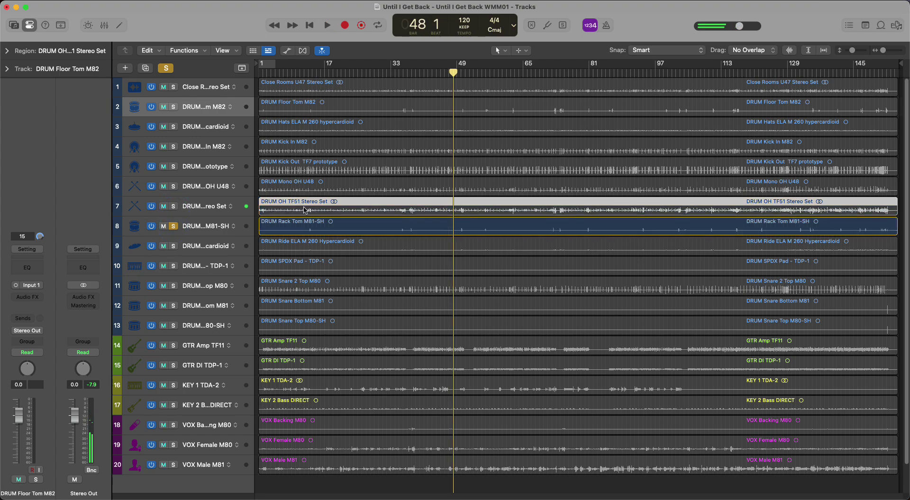
drag(452, 71, 399, 71)
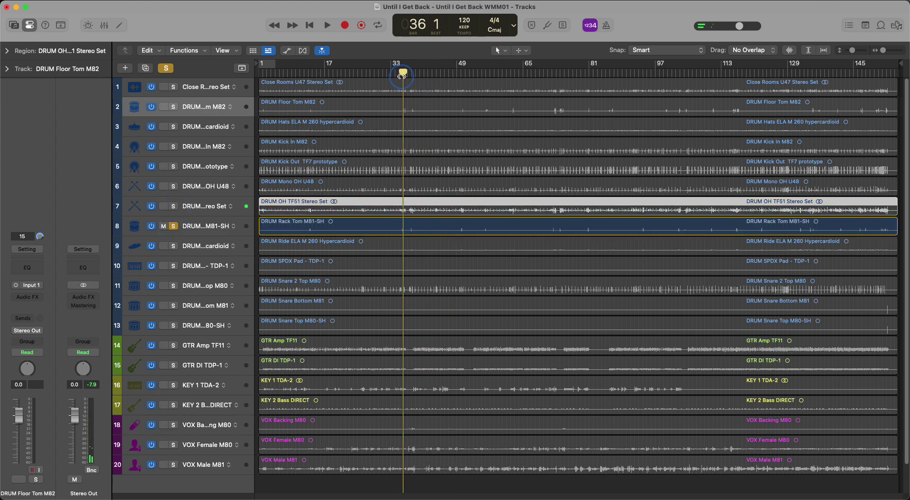
key(space)
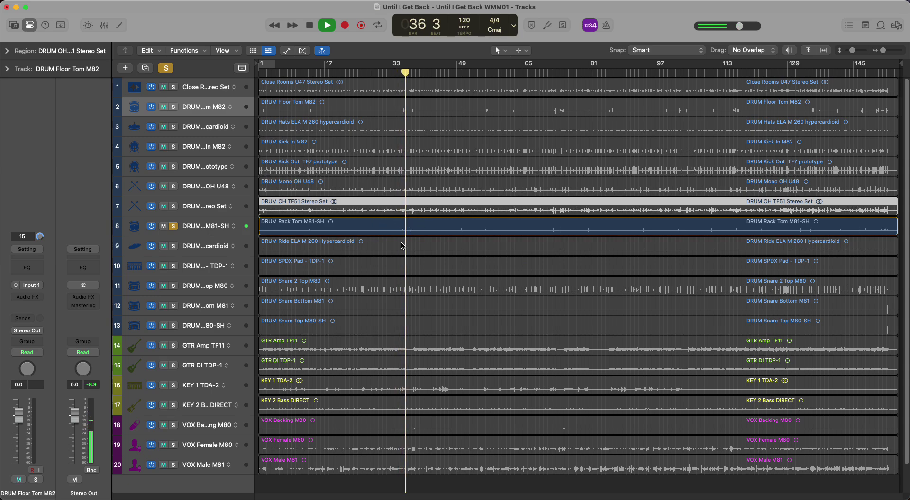
Switch the solo to the DRUM Ride ELA M 260 track and enlarge the track heights and waveform display
click(180, 248)
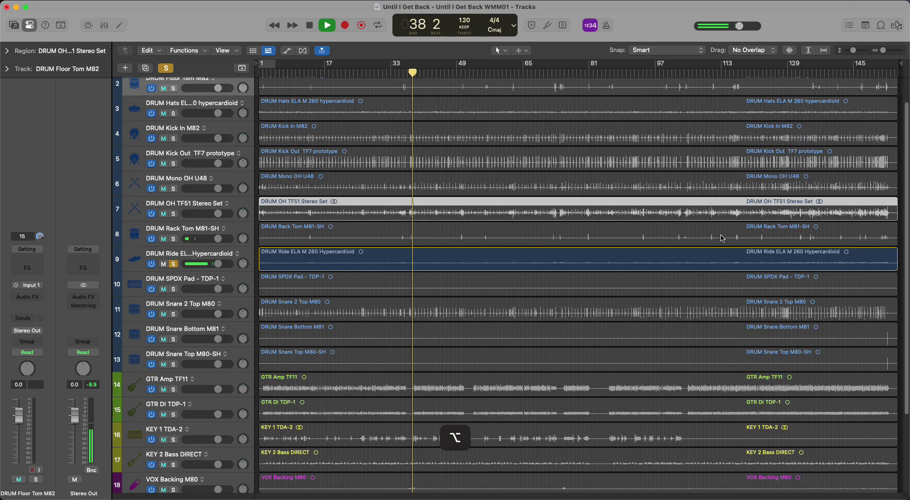
scroll(721, 239, up, 2)
key(space)
mouse_move(789, 50)
mouse_down()
mouse_move(789, 29)
mouse_move(799, 67)
mouse_move(790, 50)
mouse_up()
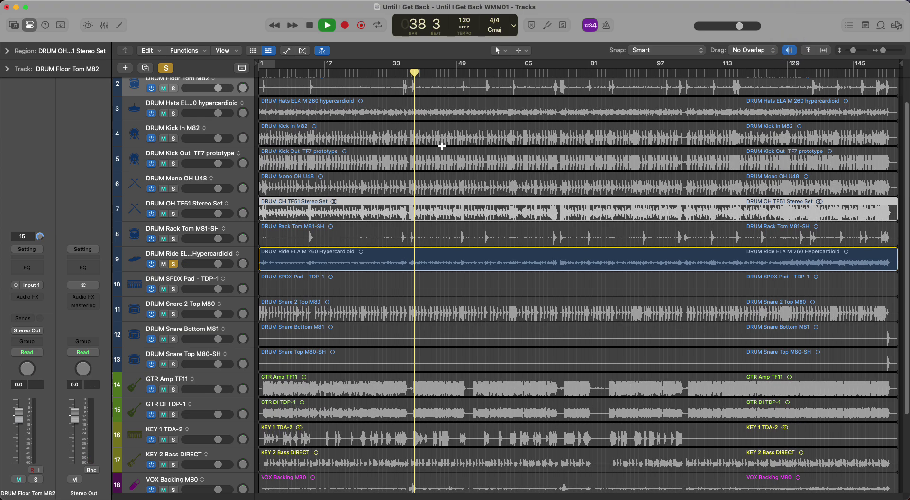
Skip playback forward through the song, up to about bar 133, to sample the soloed ride microphone at several points
click(506, 73)
click(524, 73)
click(556, 73)
click(585, 72)
click(602, 73)
click(610, 73)
click(751, 73)
click(771, 73)
click(805, 72)
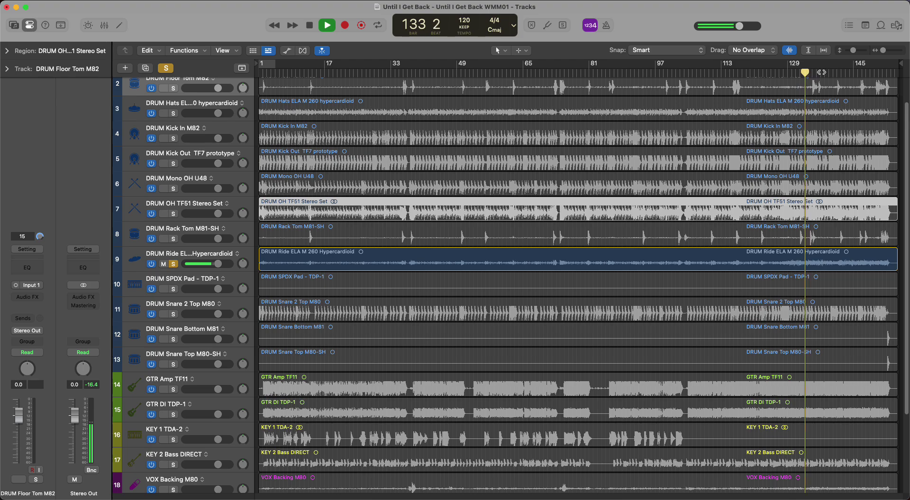
Stop playback, switch the solo from the Ride to DRUM SPDX Pad - TDP-1, and play it from about bar 38
key(space)
click(174, 289)
click(173, 264)
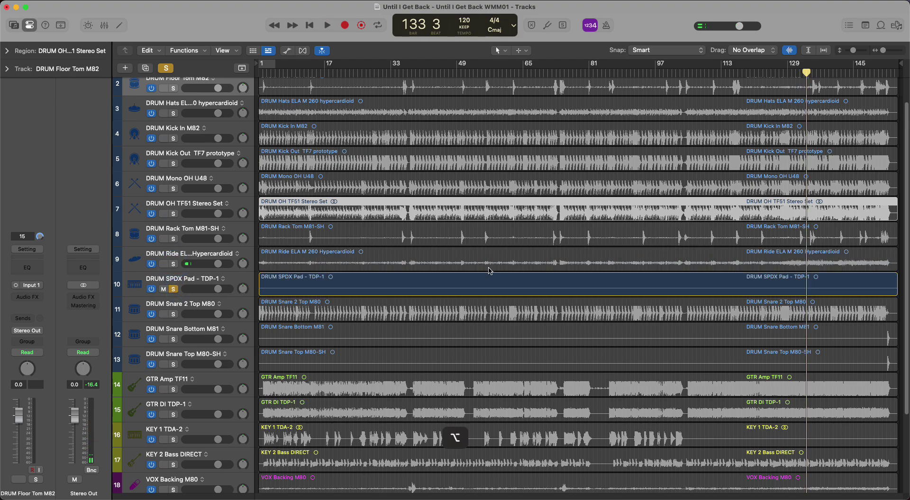
alt+scroll(480, 271, up, 4)
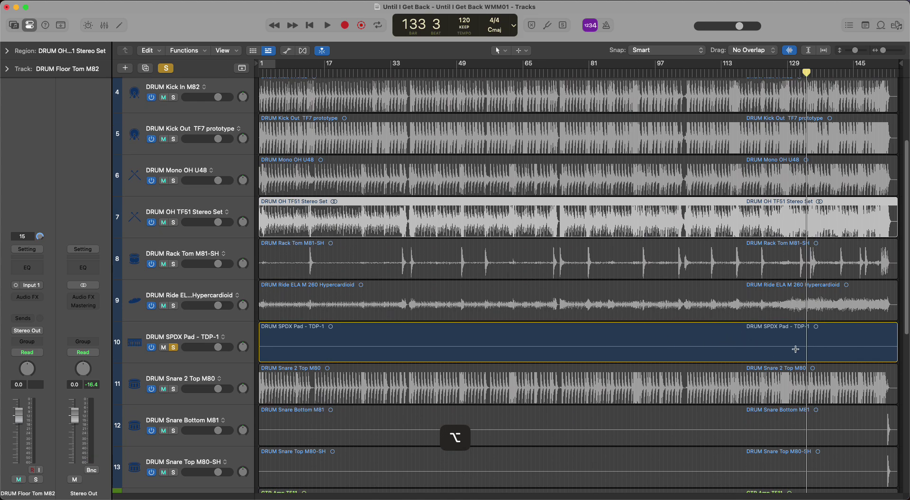
click(413, 72)
key(space)
Sample the soloed SPDX Pad track at several positions up to bar 145, and stop playback
click(674, 73)
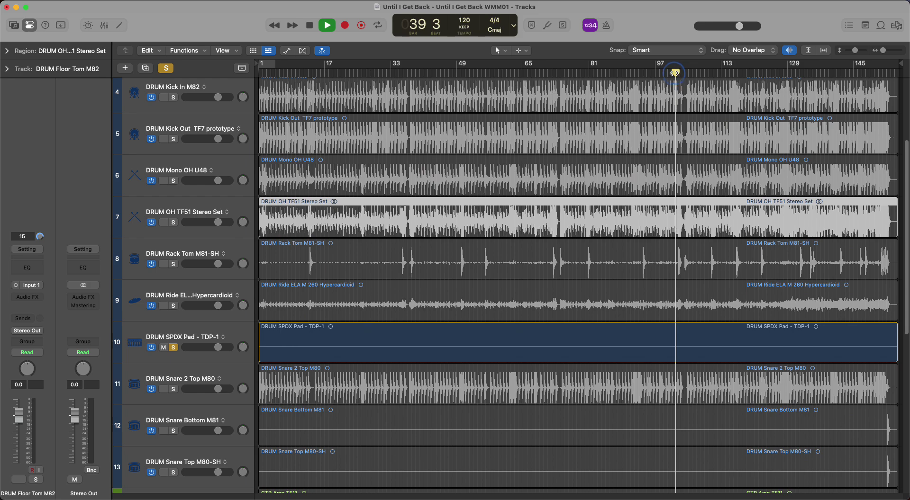
click(719, 73)
click(763, 72)
click(808, 72)
click(850, 72)
key(space)
Clear the SPDX Pad solo, solo DRUM Snare 2 Top M80 instead, and play it from about bar 41
key(ctrl+alt+super+s)
key(super+a)
scroll(353, 298, down, 3)
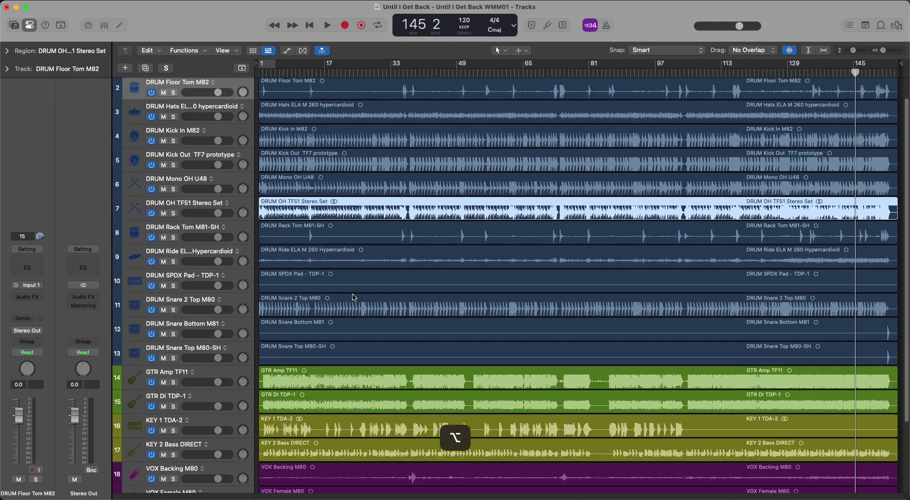
scroll(353, 298, down, 4)
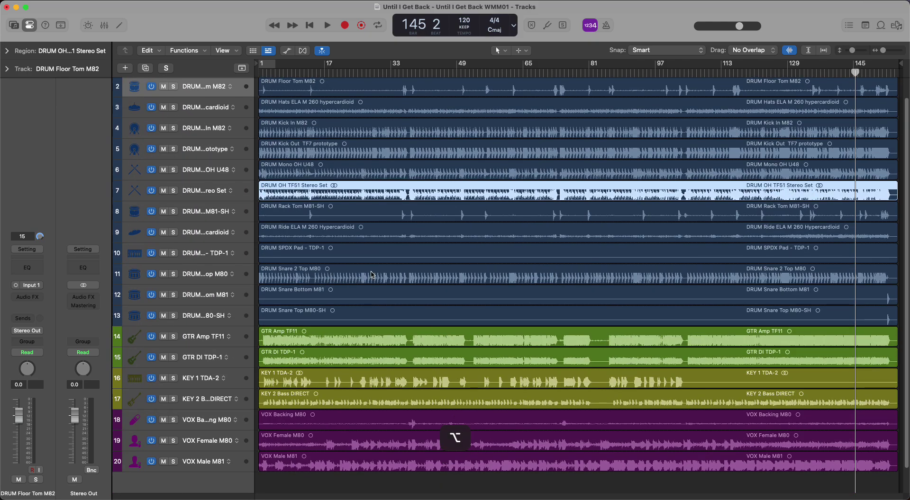
click(198, 271)
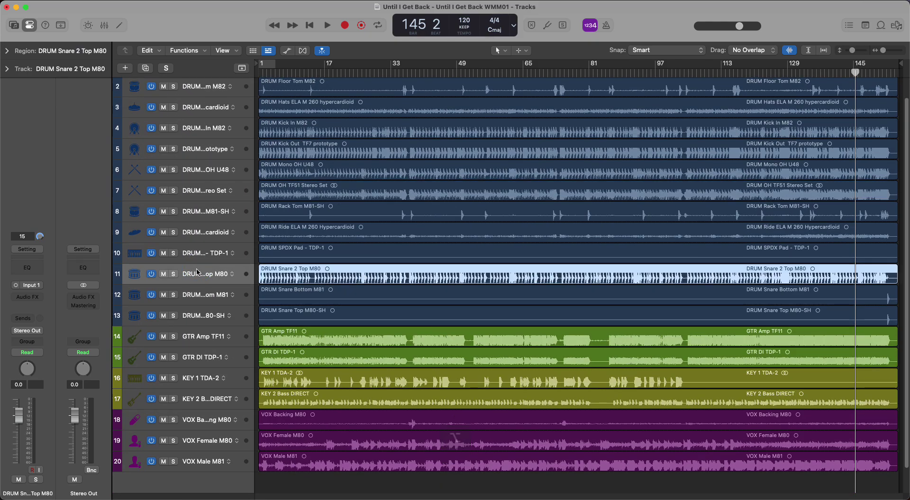
click(174, 275)
click(425, 73)
key(space)
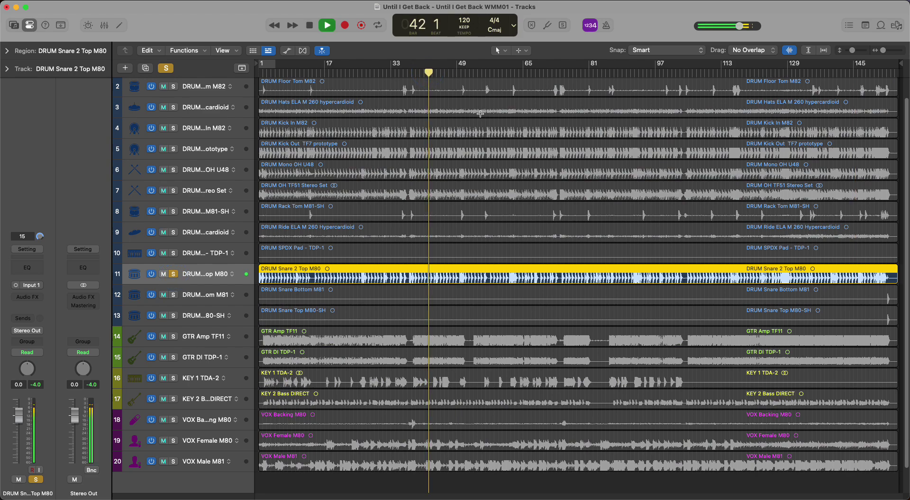
Move the solo from Snare 2 Top to DRUM Snare Bottom M81 and play its hit at the end of the song
click(174, 294)
click(174, 276)
scroll(526, 290, up, 1)
scroll(525, 291, up, 3)
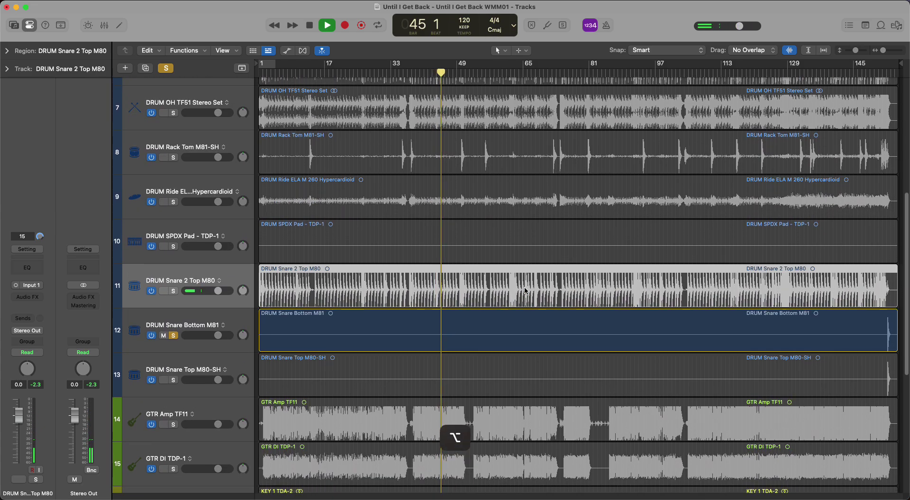
key(space)
drag(873, 71, 882, 68)
key(space)
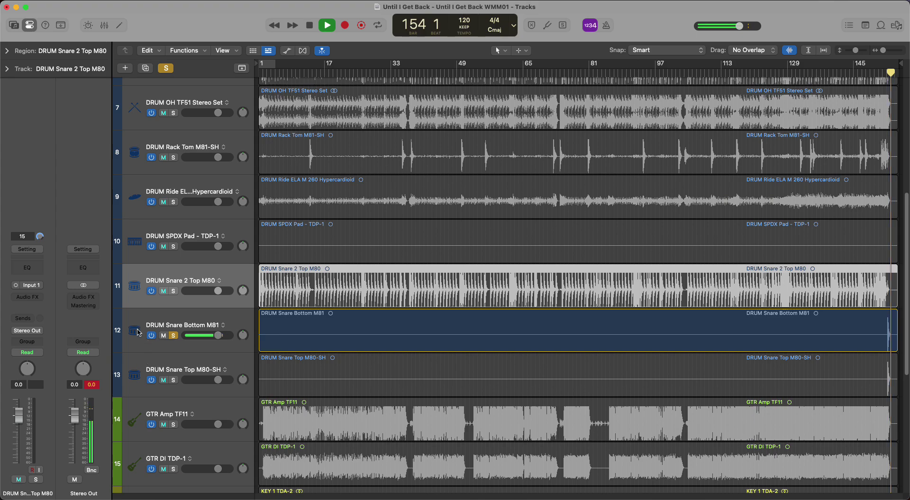
key(space)
Switch the solo from Snare Bottom to DRUM Snare Top M80-SH and compare the waveforms of the snare regions
click(173, 337)
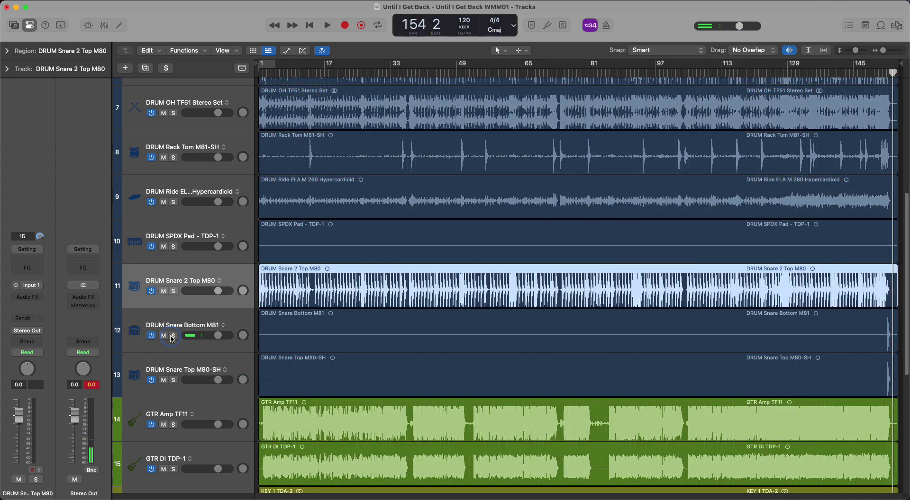
click(174, 381)
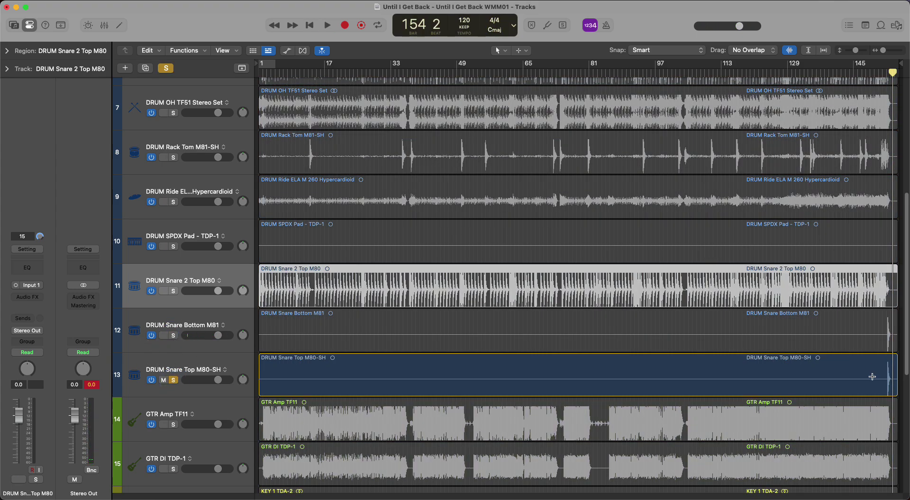
click(740, 347)
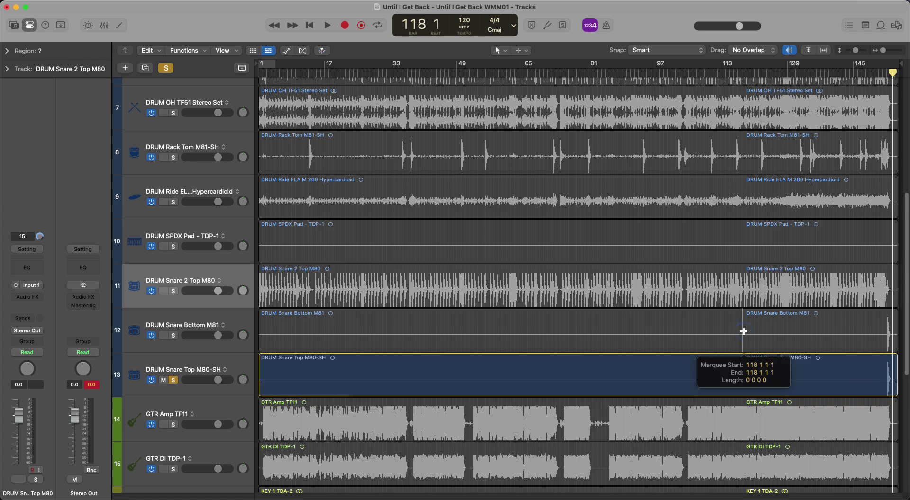
click(676, 336)
click(683, 332)
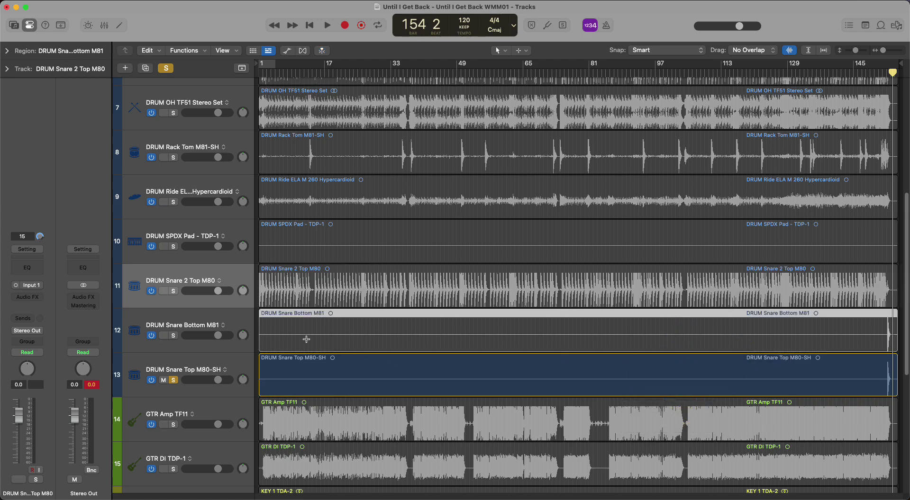
alt+scroll(246, 351, down, 5)
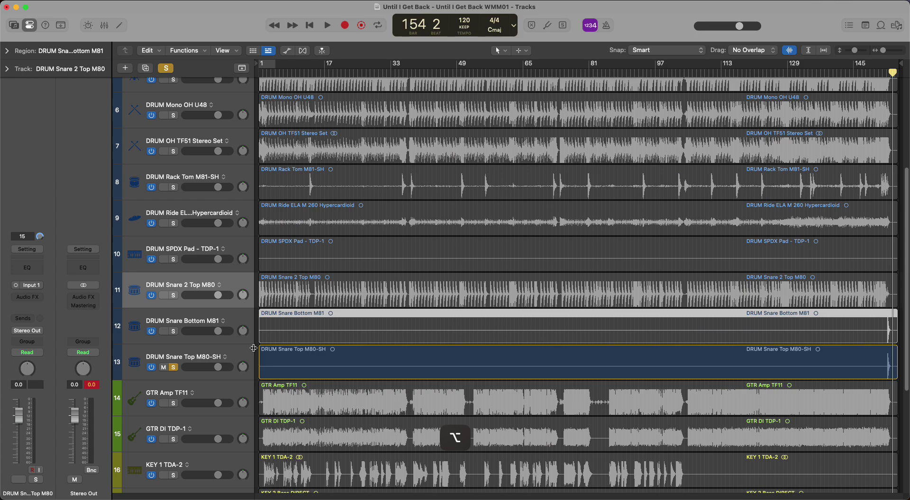
click(340, 284)
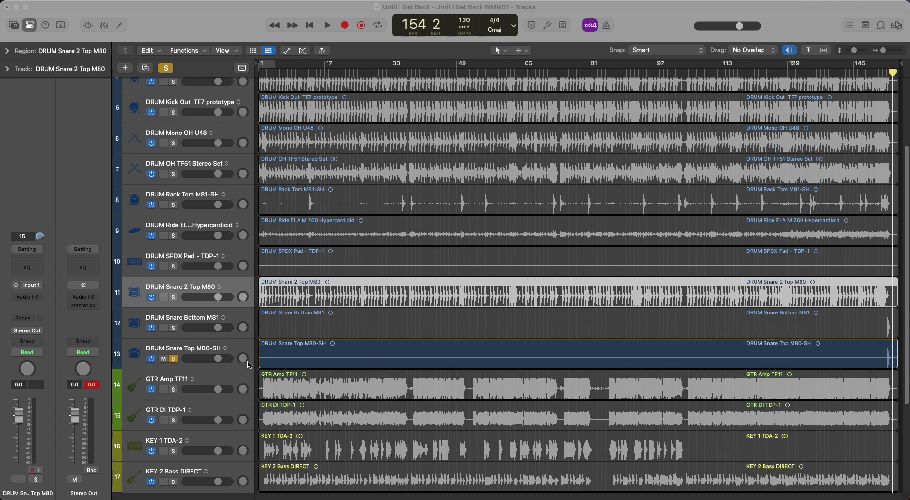
Clear the DRUM Snare Top M80-SH solo and shrink the track heights to fit the whole session
click(174, 360)
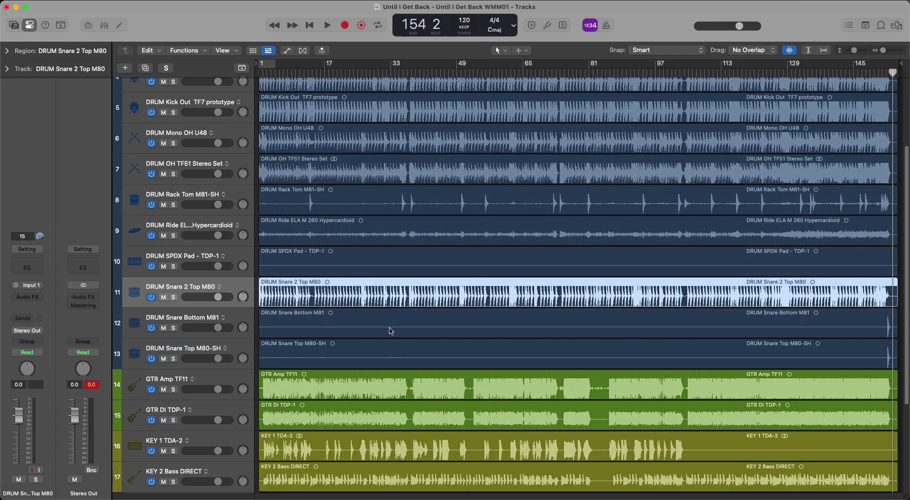
alt+scroll(386, 284, down, 6)
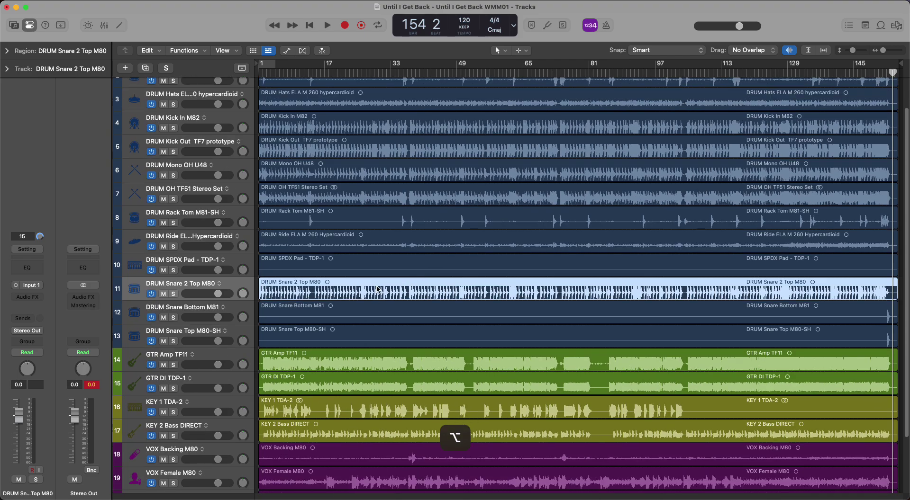
alt+scroll(378, 289, down, 2)
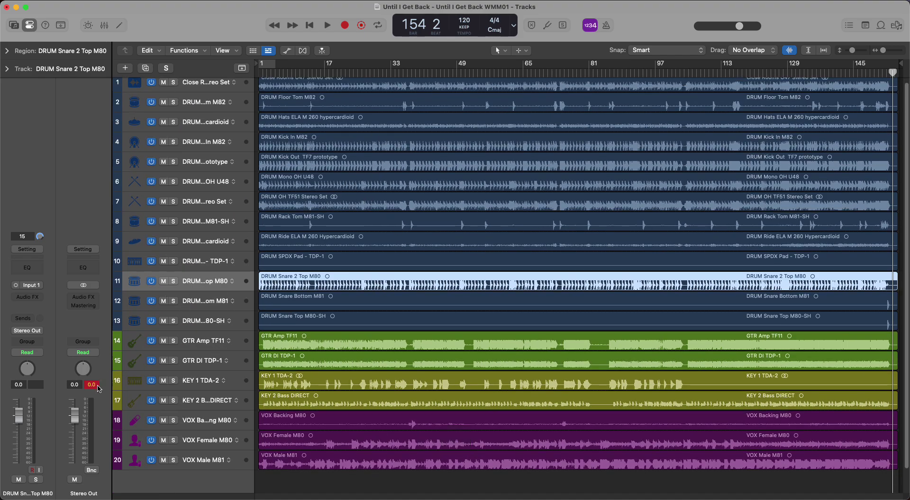
Solo GTR Amp TF11, play it from about bar 21, and move the solo to GTR DI TDP-1 during playback
click(219, 343)
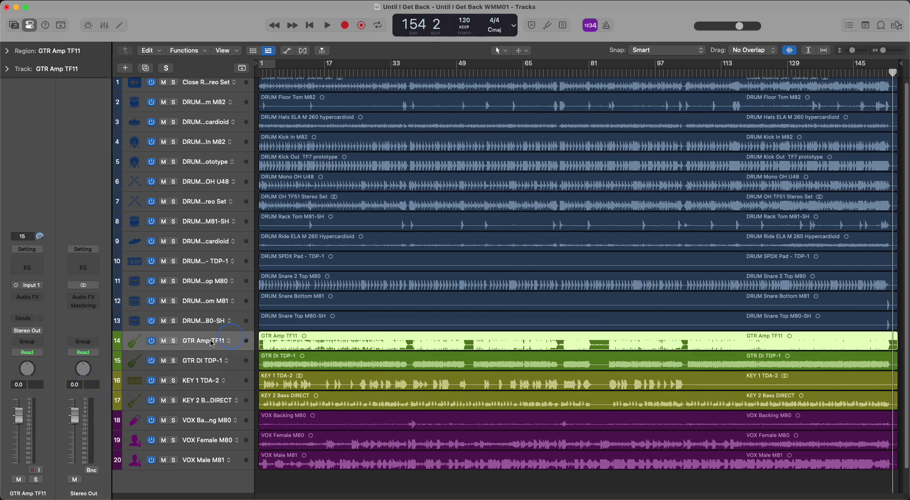
click(173, 342)
click(341, 76)
key(space)
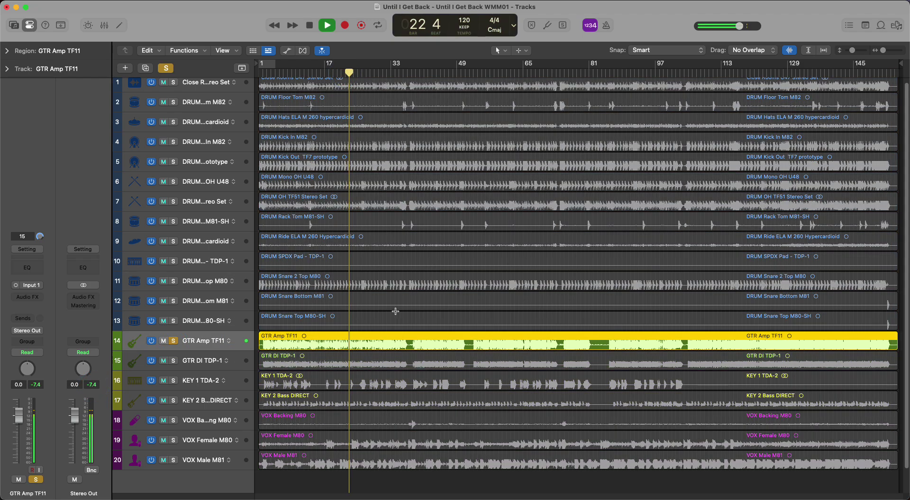
click(173, 361)
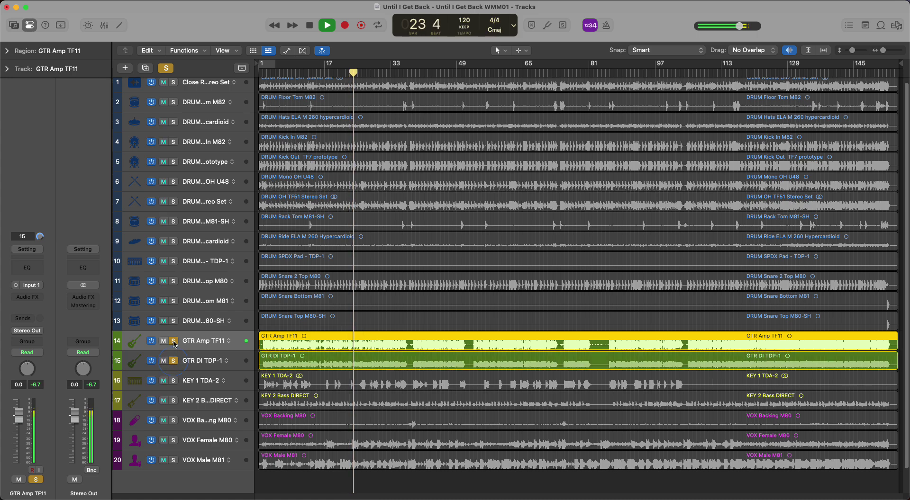
click(173, 341)
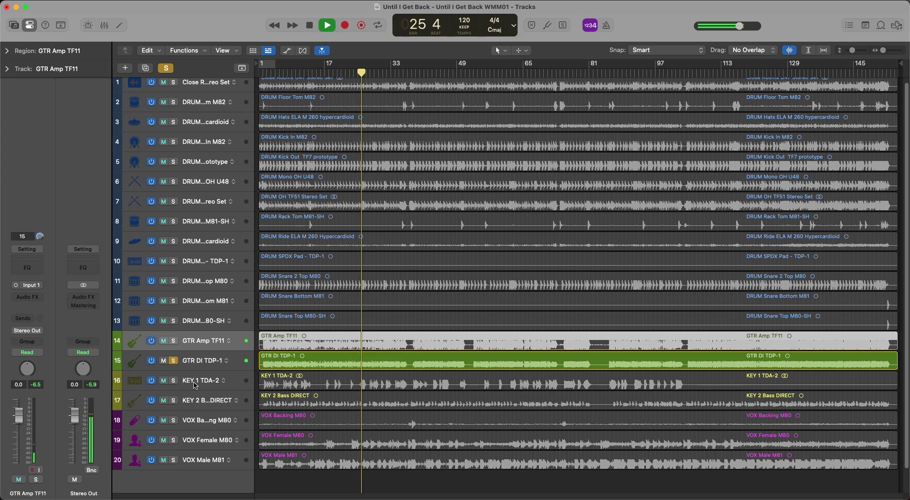
Switch the solo from the guitar DI to KEY 1 TDA-2, play it, and move on to KEY 2 Bass DIRECT
key(space)
click(173, 381)
click(173, 361)
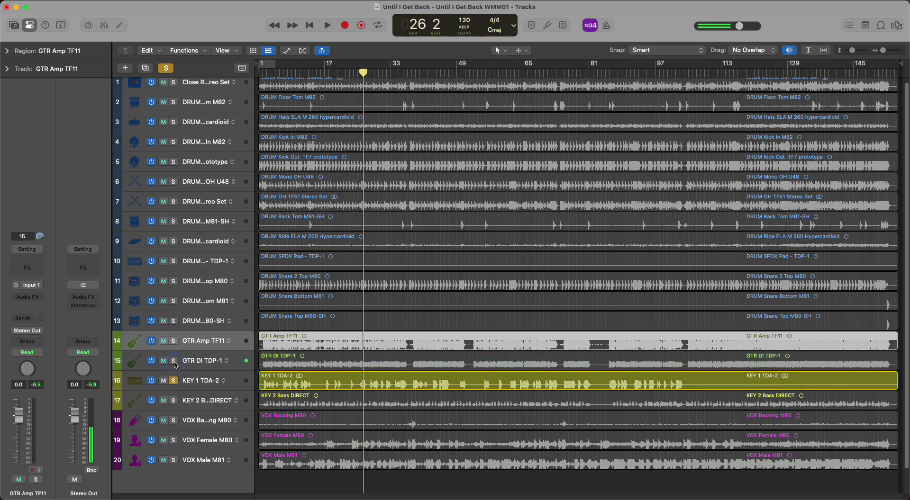
key(space)
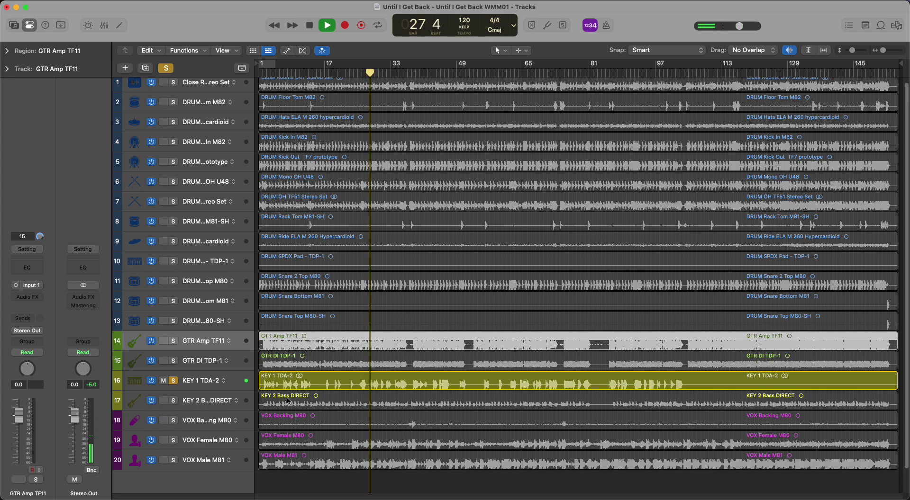
click(175, 401)
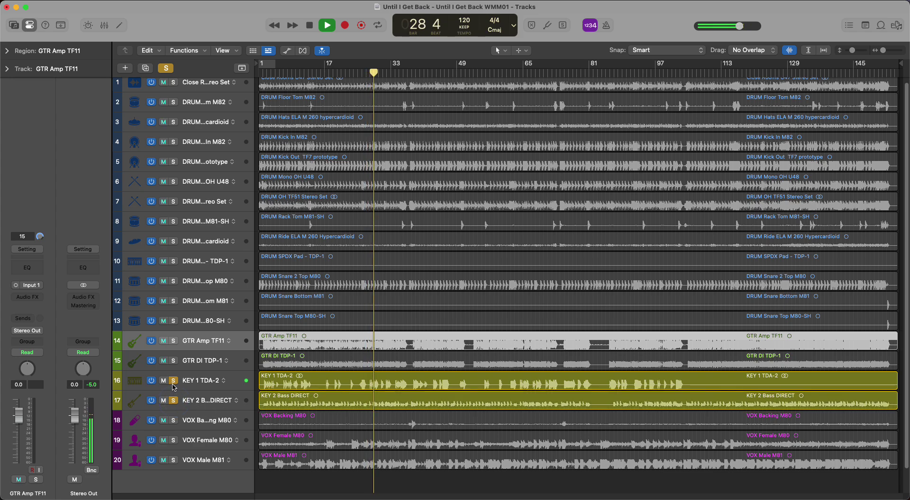
click(174, 381)
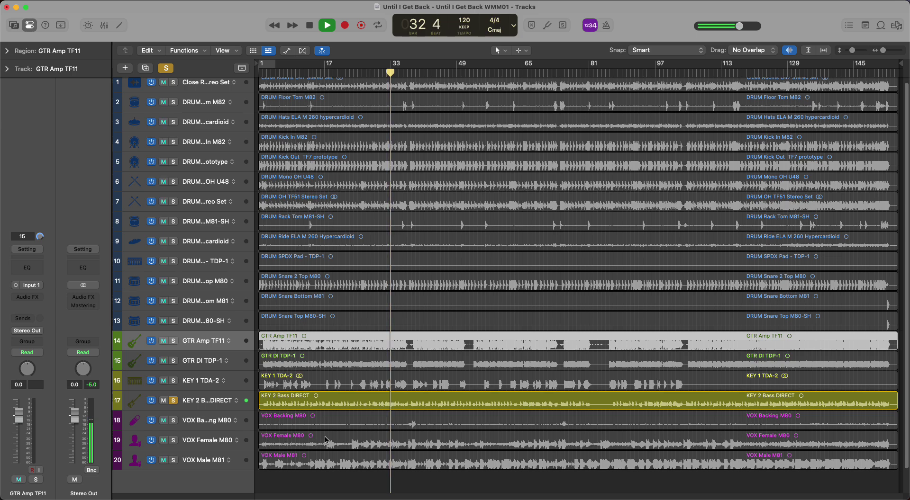
Move the solo from KEY 2 Bass DIRECT to VOX Backing M80 while the session keeps playing
click(174, 421)
click(173, 400)
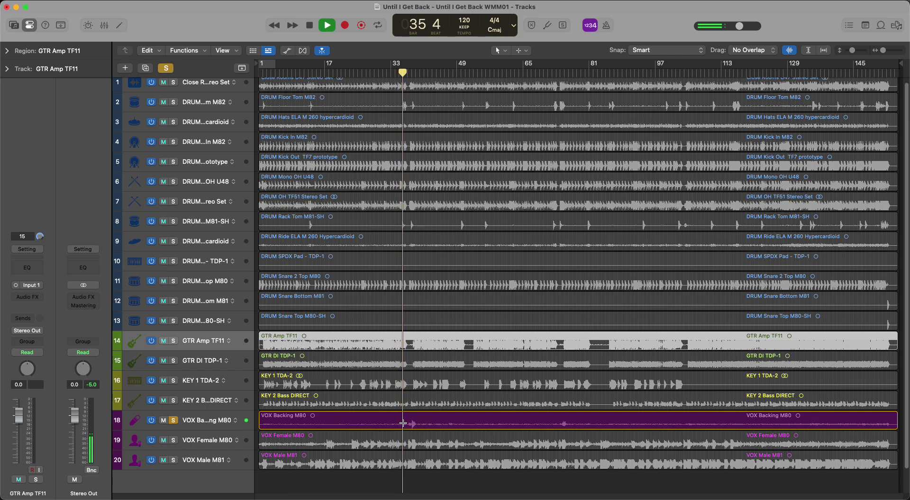
scroll(429, 350, down, 2)
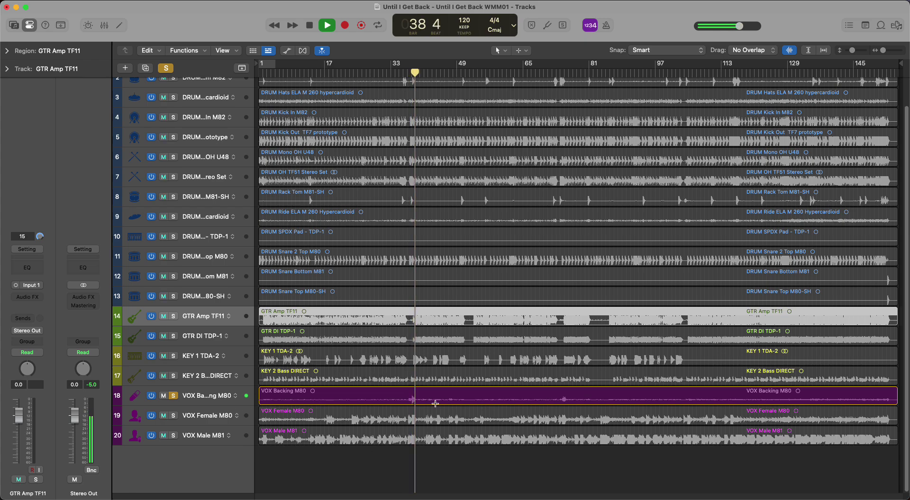
Switch the solo from VOX Backing M80 to VOX Female M80 and audition it from about bar 68 and a few bars further on
click(174, 416)
click(174, 397)
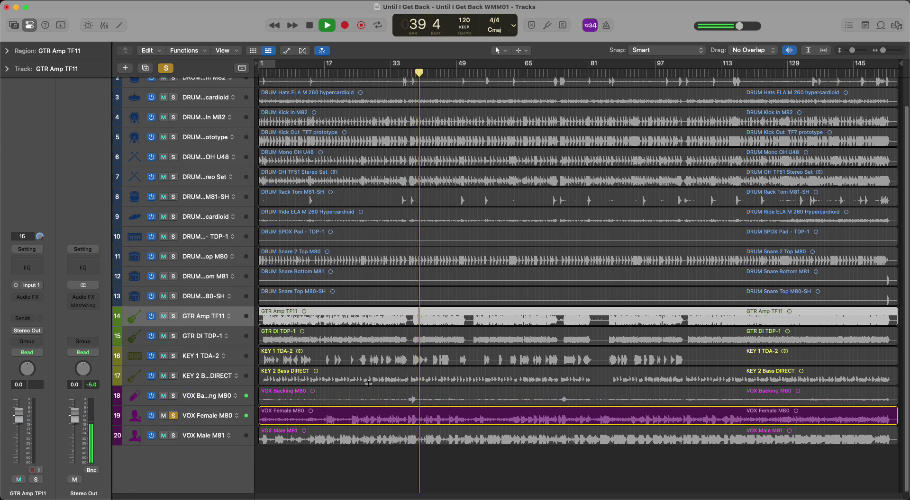
click(533, 71)
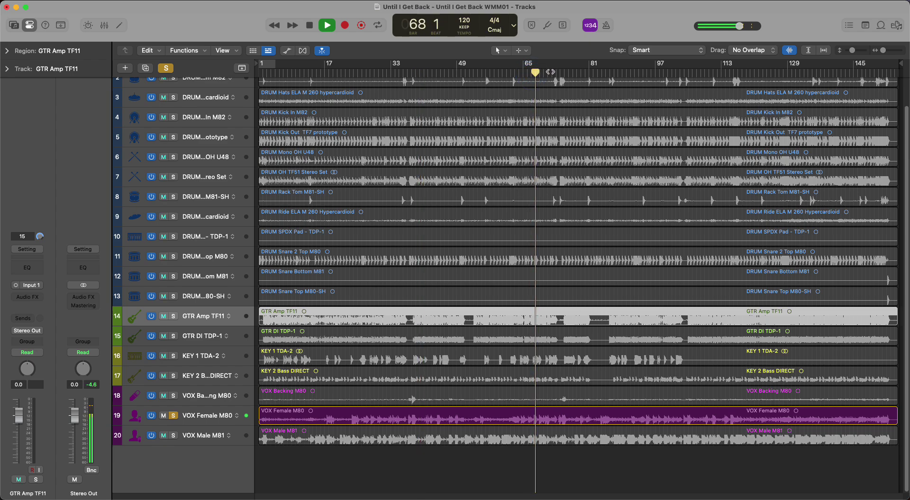
click(551, 72)
Pause playback to switch the solo from VOX Female M80 to VOX Male M81, and play it up to and around bar 83
key(space)
click(174, 436)
click(174, 416)
key(space)
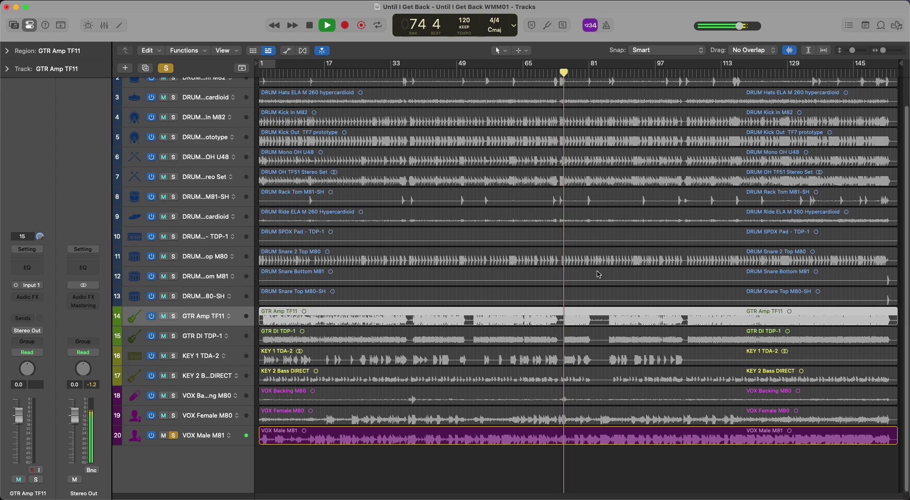
click(598, 73)
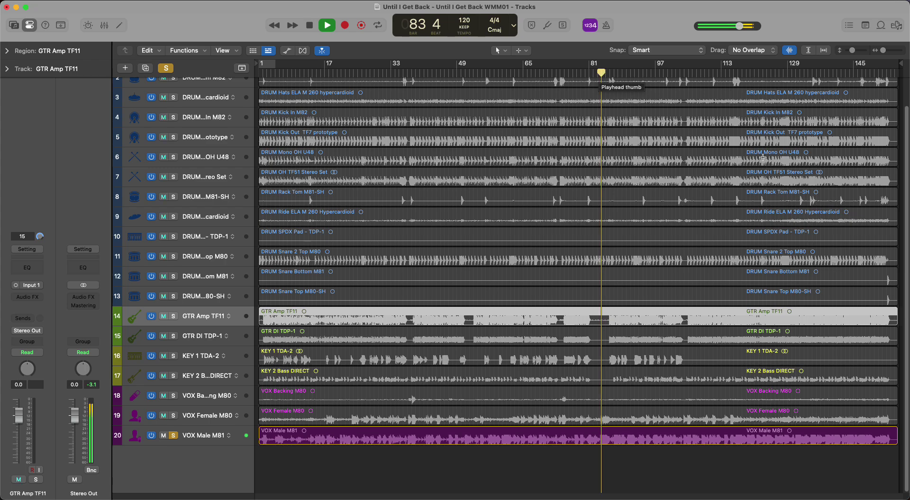
Turn off the waveform zoom, stop playback and clear the solo on VOX Male M81
drag(791, 52, 796, 94)
key(space)
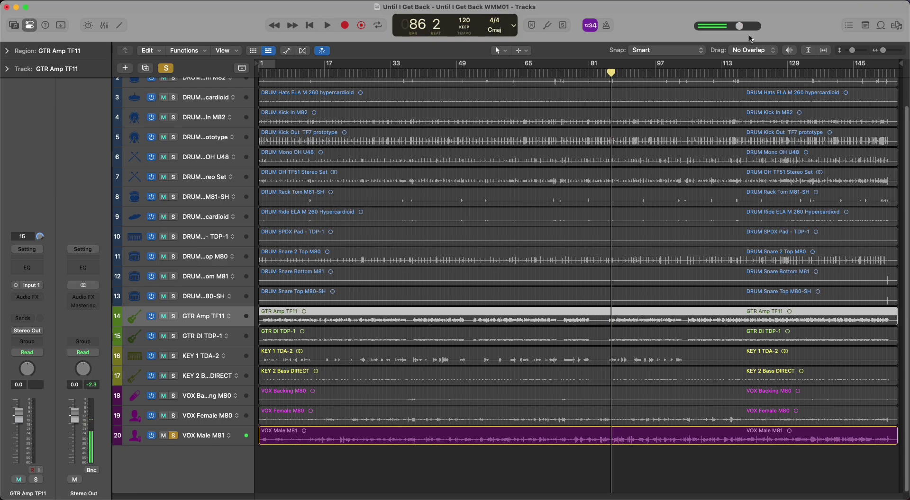
click(174, 435)
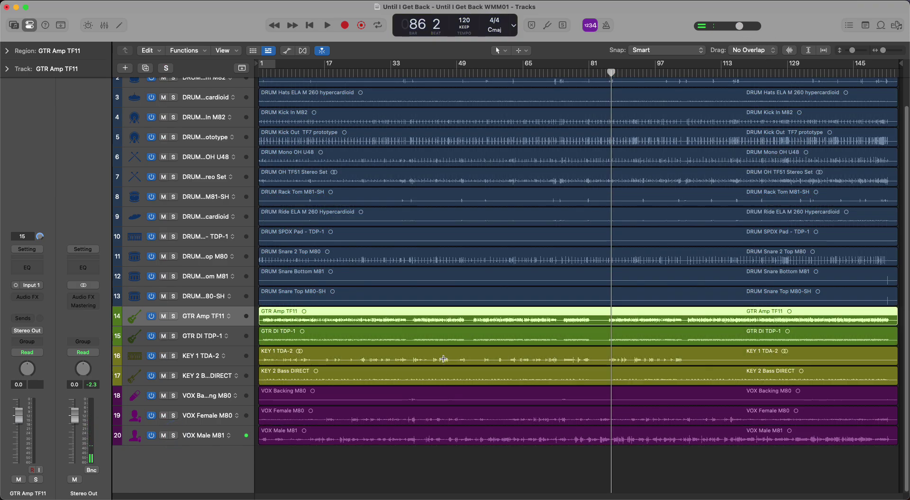
Adjust the track heights so all 20 tracks fit in view and return the playhead to bar 1
alt+scroll(410, 287, up, 2)
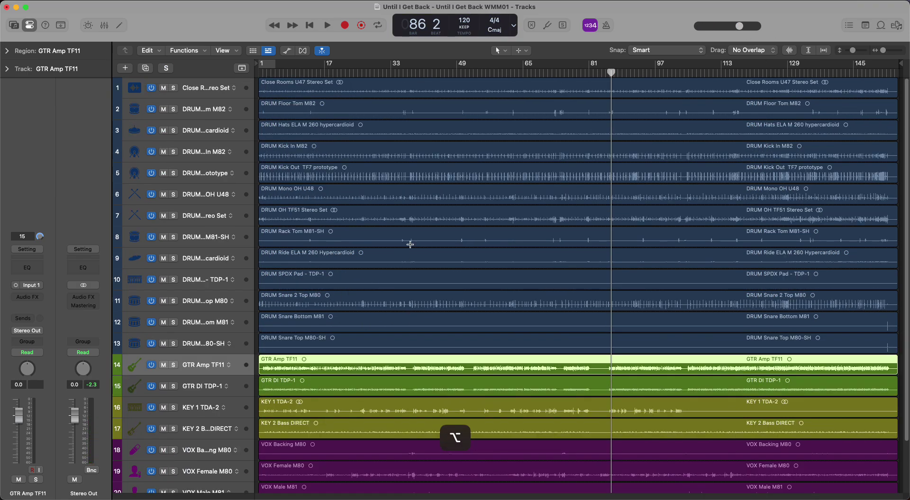
alt+scroll(410, 245, down, 1)
alt+scroll(411, 247, down, 1)
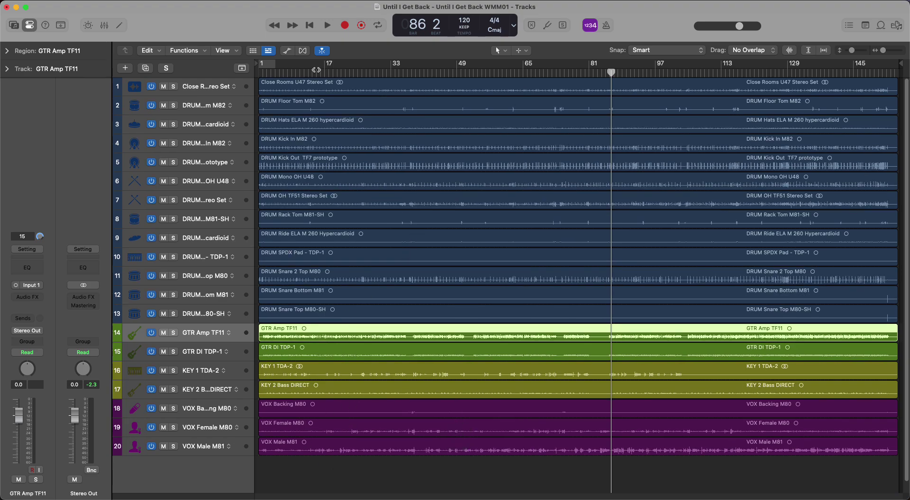
click(260, 72)
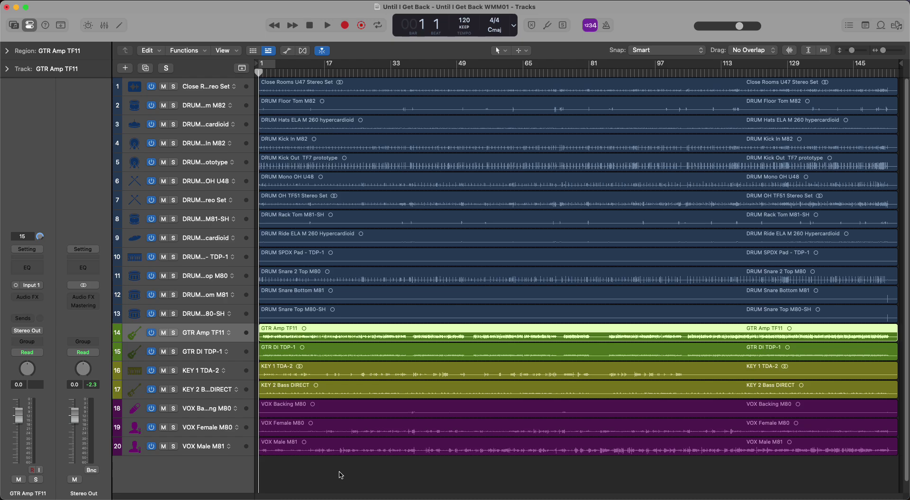
Lower the master volume from its previous level and play the full mix without solos from bar 49
drag(748, 27, 649, 28)
click(482, 80)
drag(483, 72, 456, 73)
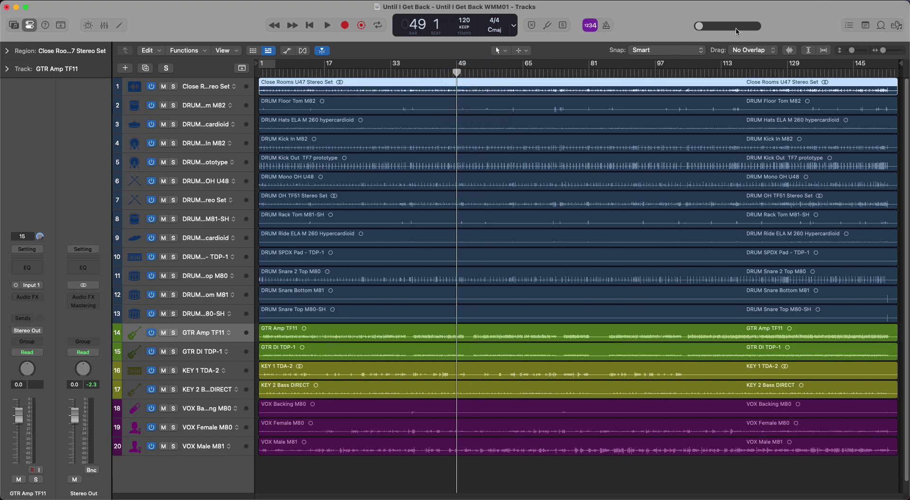
drag(700, 28, 737, 26)
key(space)
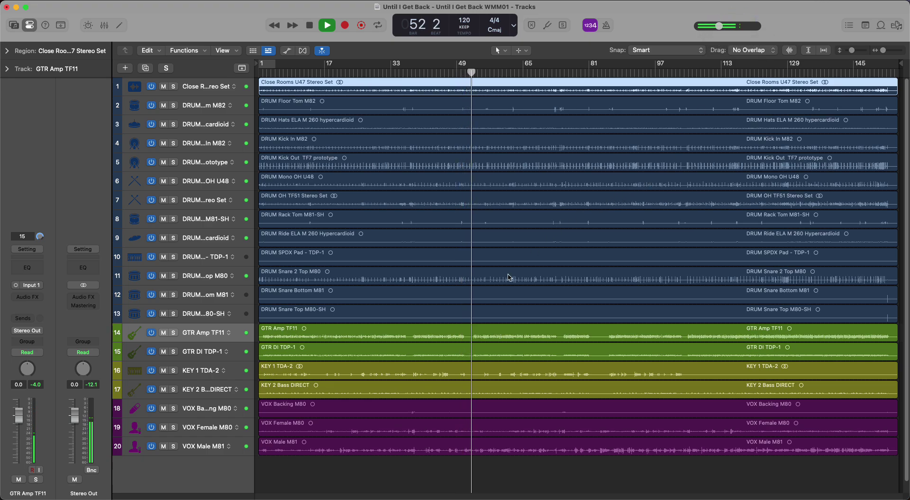